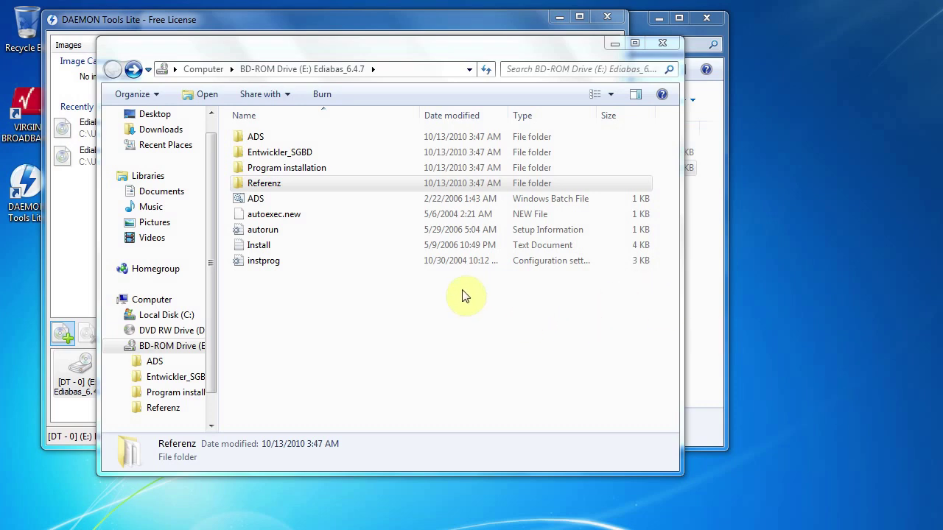
Launch the BMW Standard Tools setup from the Program installation folder with English as the language.
double_click(287, 169)
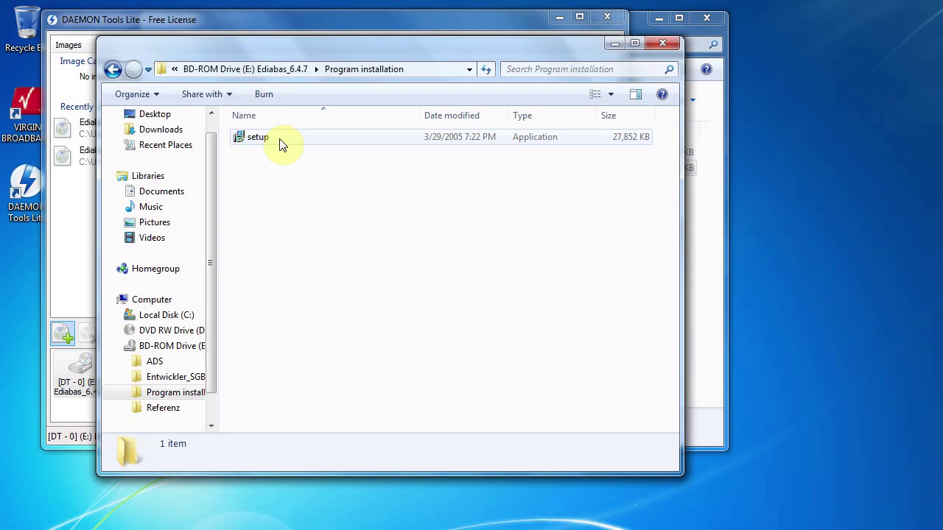
double_click(271, 138)
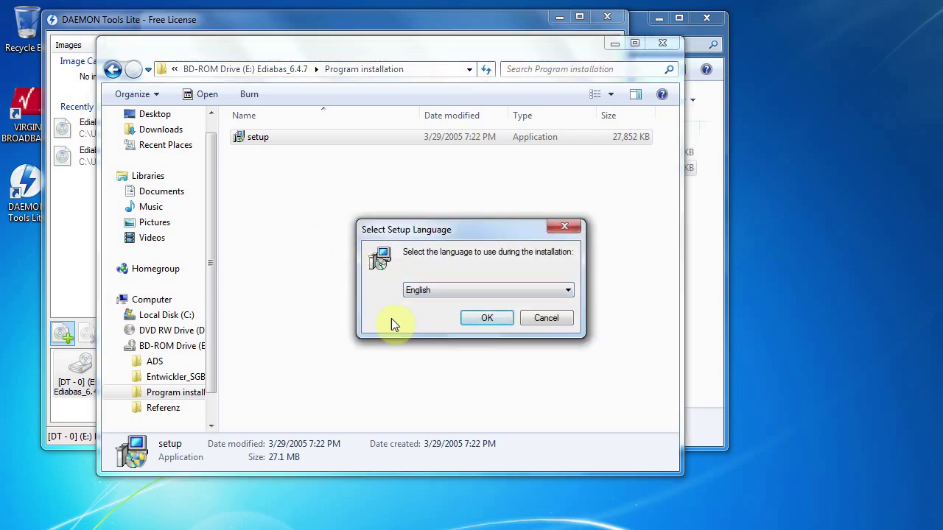
left_click(487, 319)
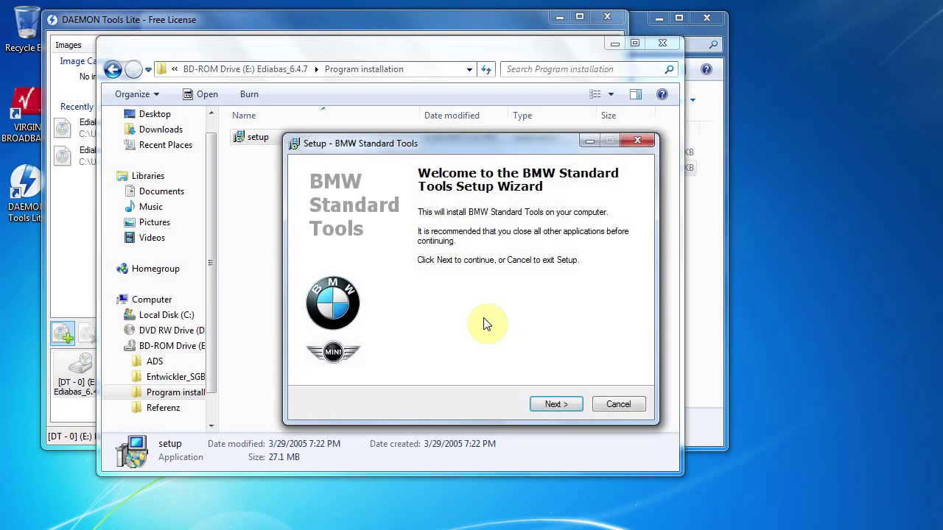
left_click(559, 406)
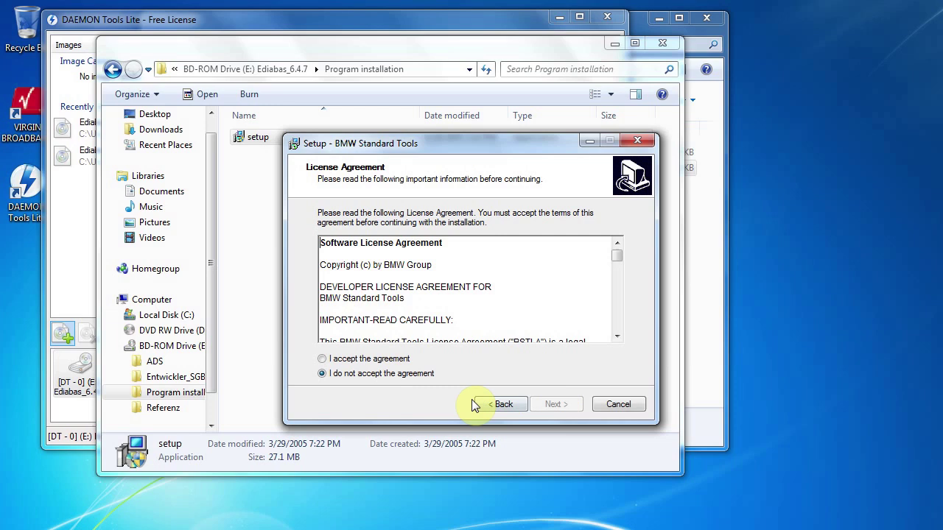
Accept the licence and keep the default components and EDIABAS, WinKFP, INPA and C:\NCSEXPER folders.
left_click(325, 359)
left_click(561, 406)
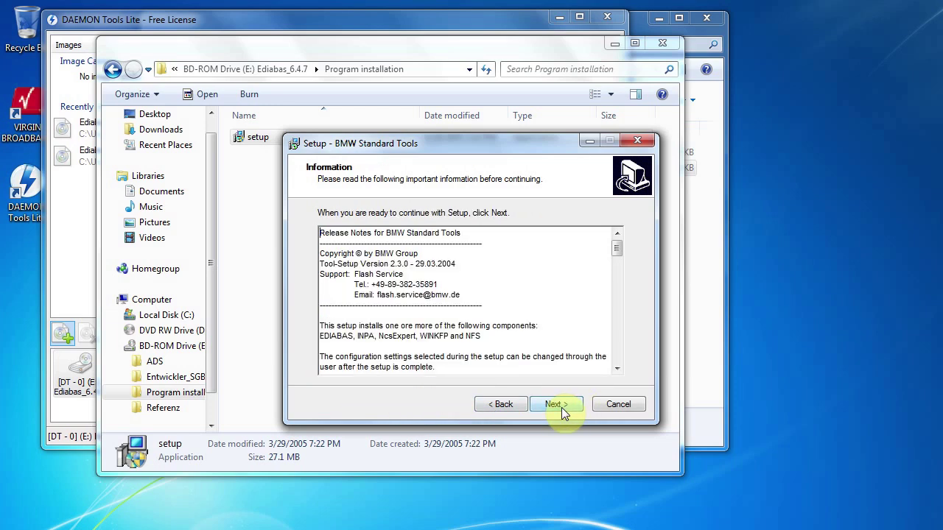
left_click(561, 407)
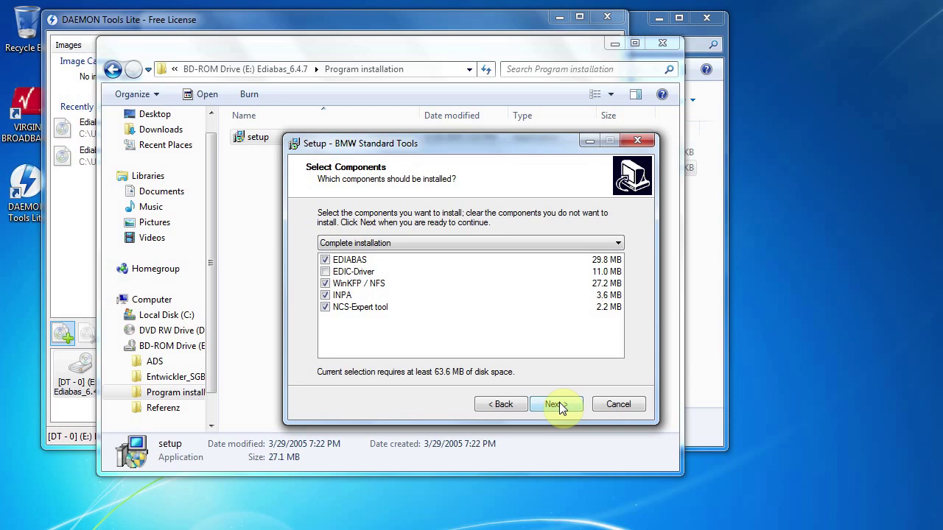
left_click(560, 407)
left_click(560, 407)
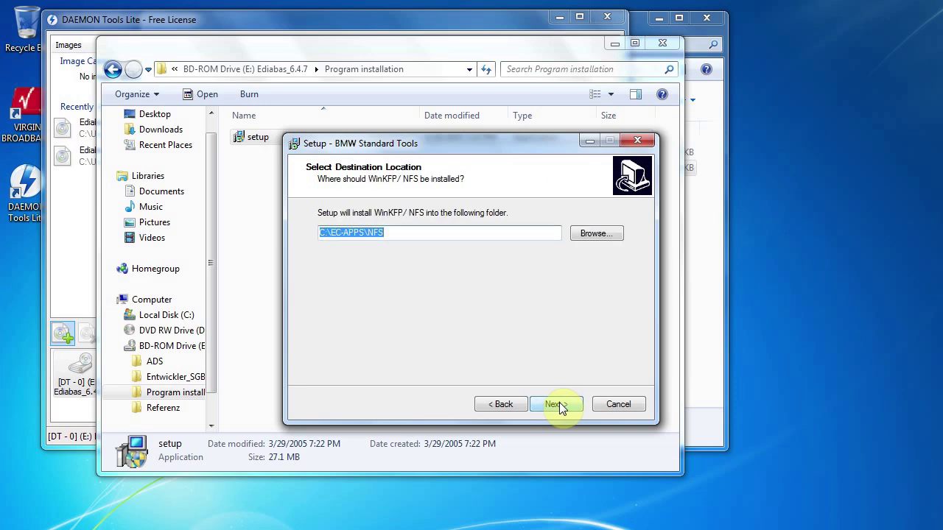
left_click(560, 407)
left_click(560, 407)
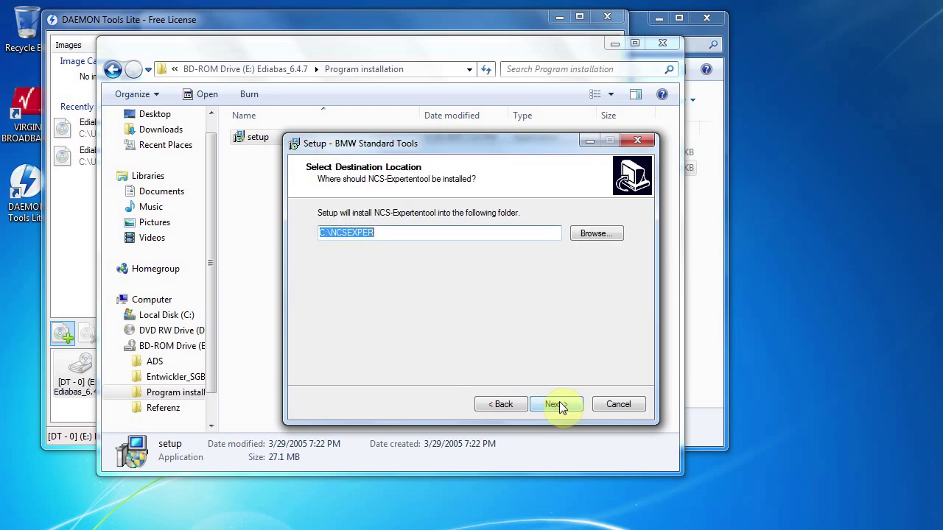
left_click(560, 407)
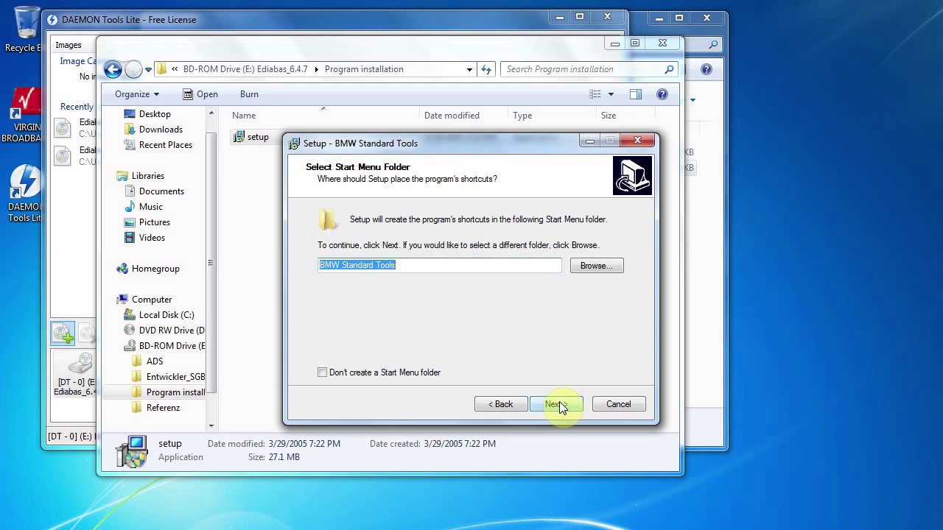
Keep the BMW Standard Tools shortcut folder and turn off the backup and restore wizard.
left_click(559, 406)
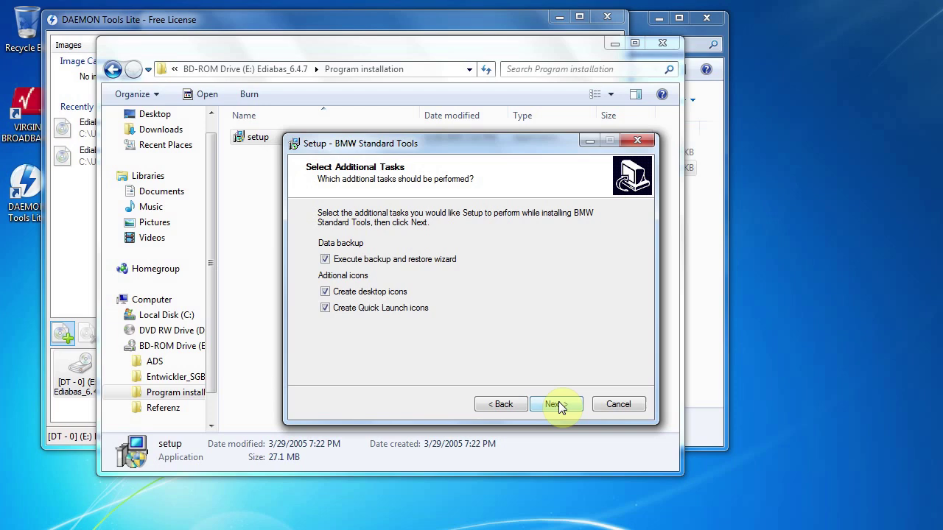
left_click(327, 262)
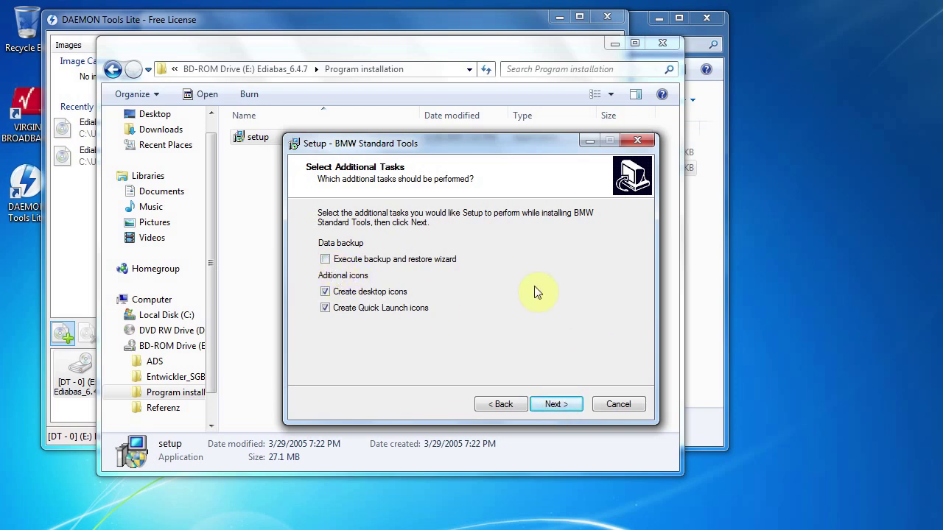
left_click(558, 406)
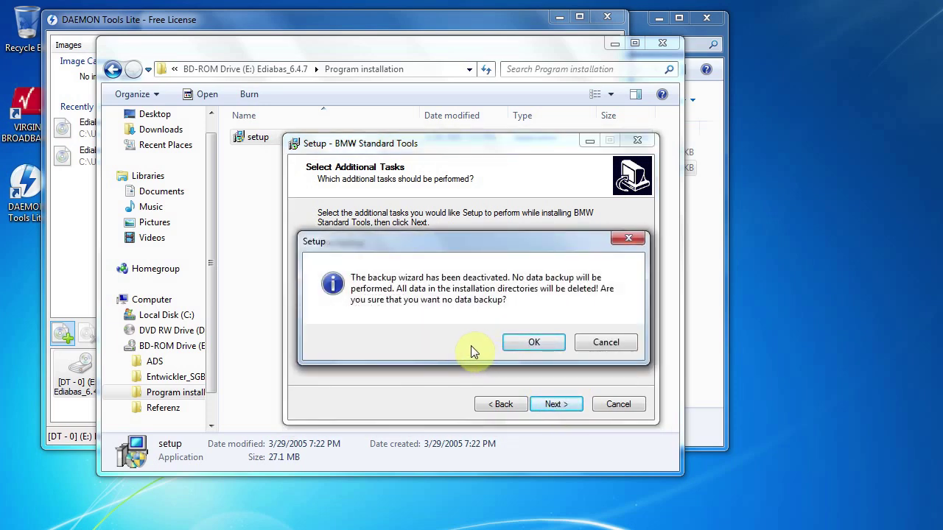
left_click(534, 346)
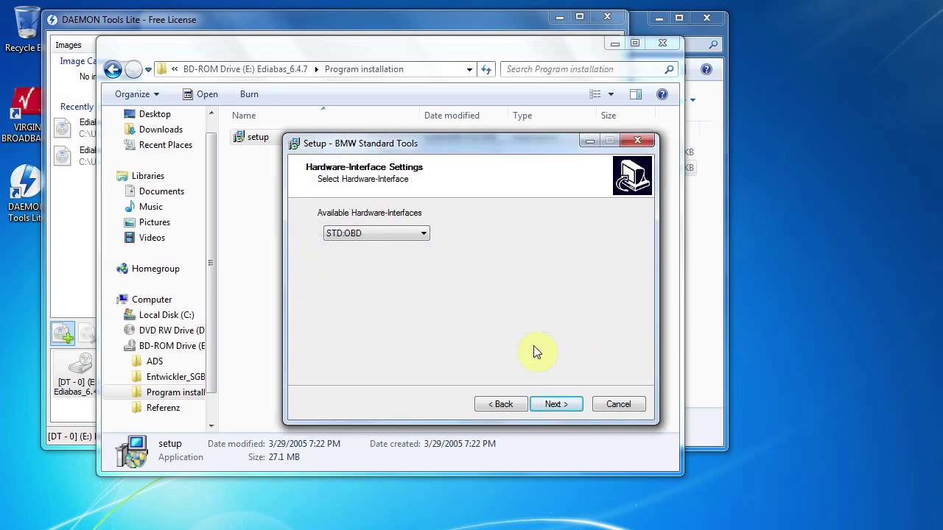
Keep the STD:OBD interface, enable the USB to serial adapter, and start the installation.
left_click(557, 405)
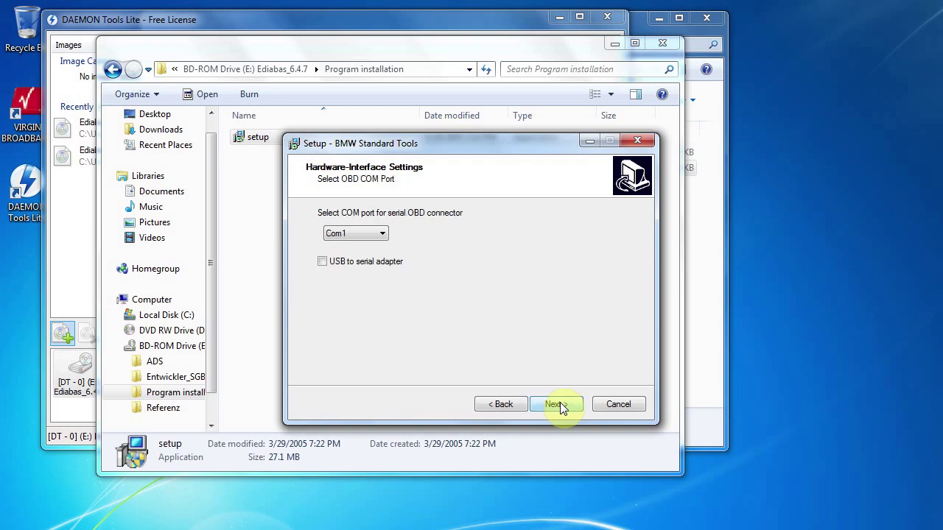
left_click(322, 263)
left_click(554, 404)
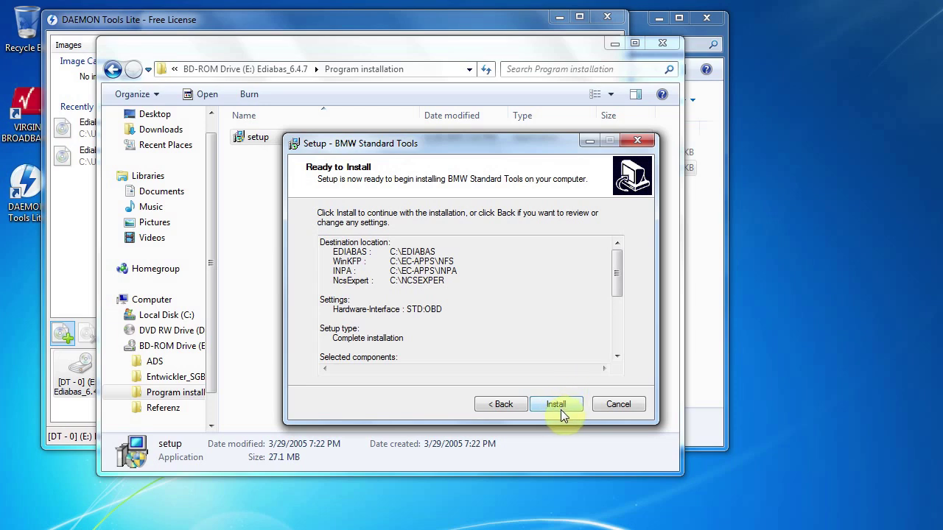
left_click(559, 407)
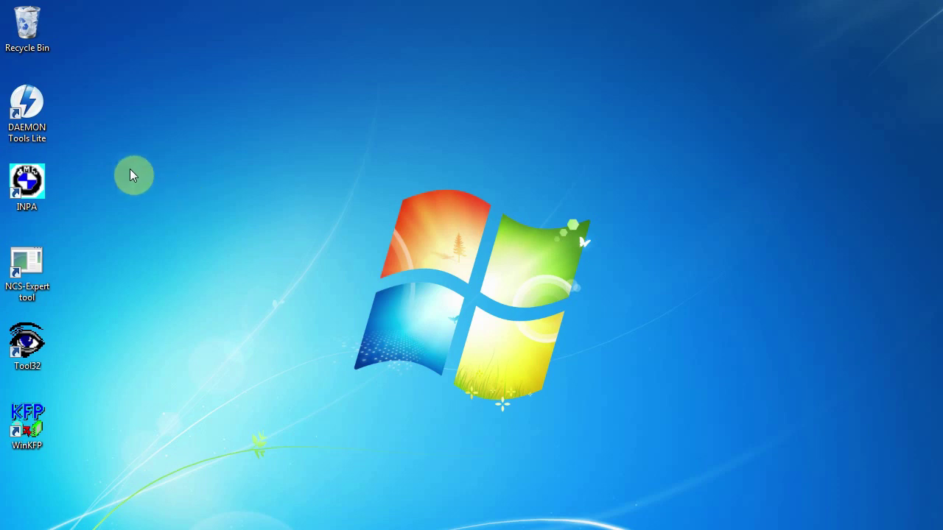
Launch DAEMON Tools Lite from its desktop shortcut.
left_click(42, 111)
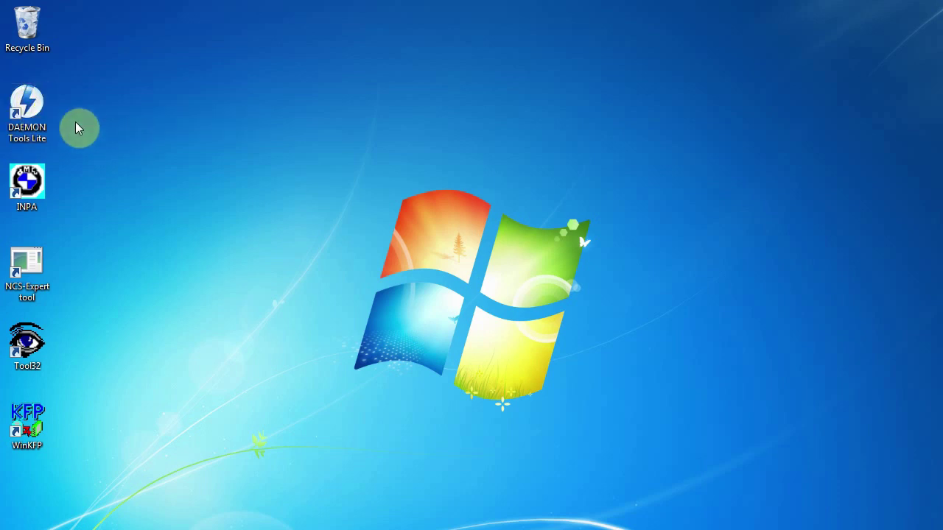
double_click(25, 103)
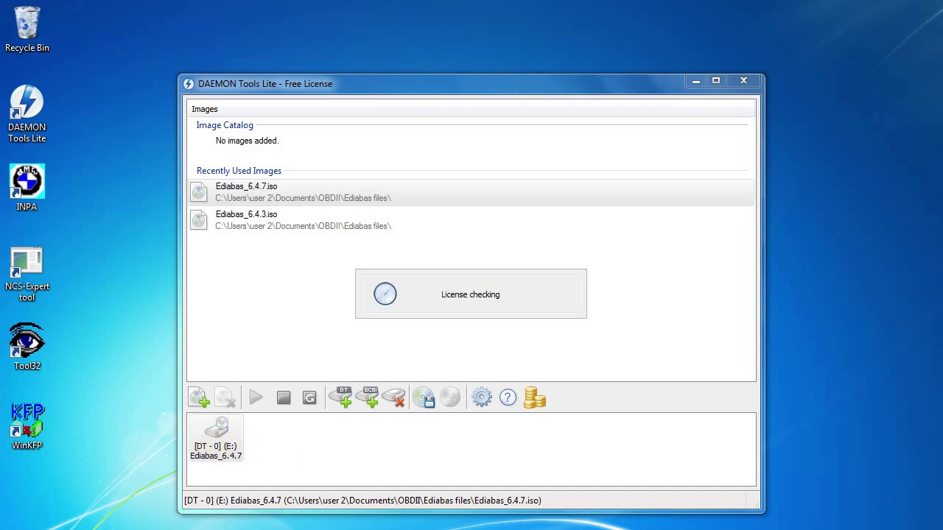
Mount the Ediabas_6.4.7 image from Documents\OBDII\Ediabas files onto a DAEMON Tools virtual drive.
left_click(196, 392)
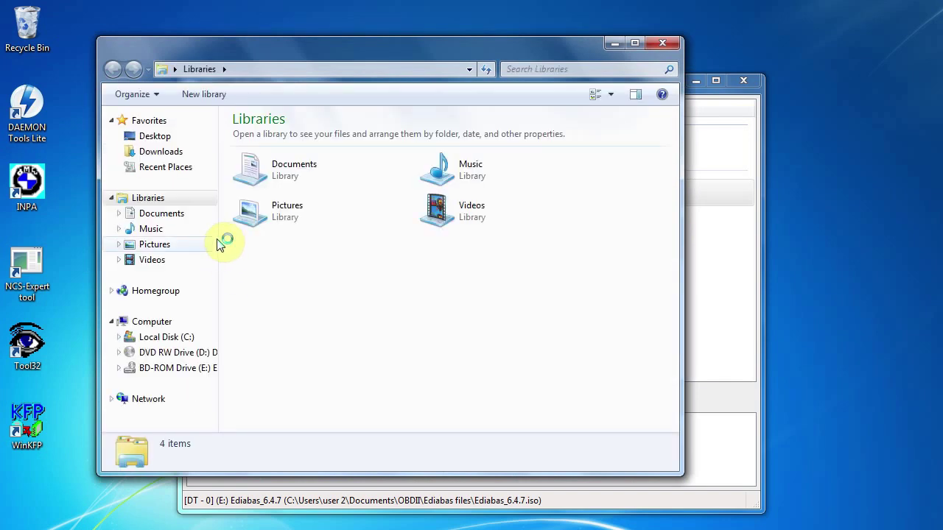
double_click(280, 164)
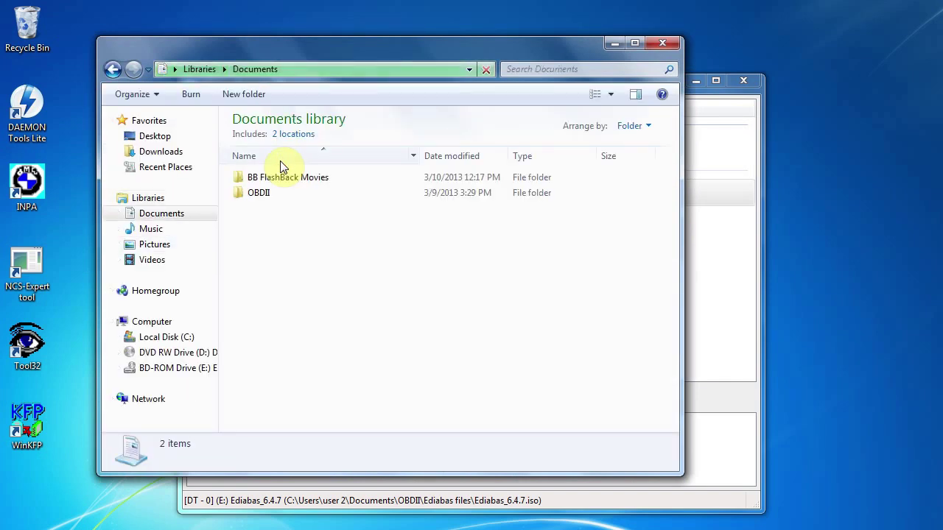
double_click(275, 193)
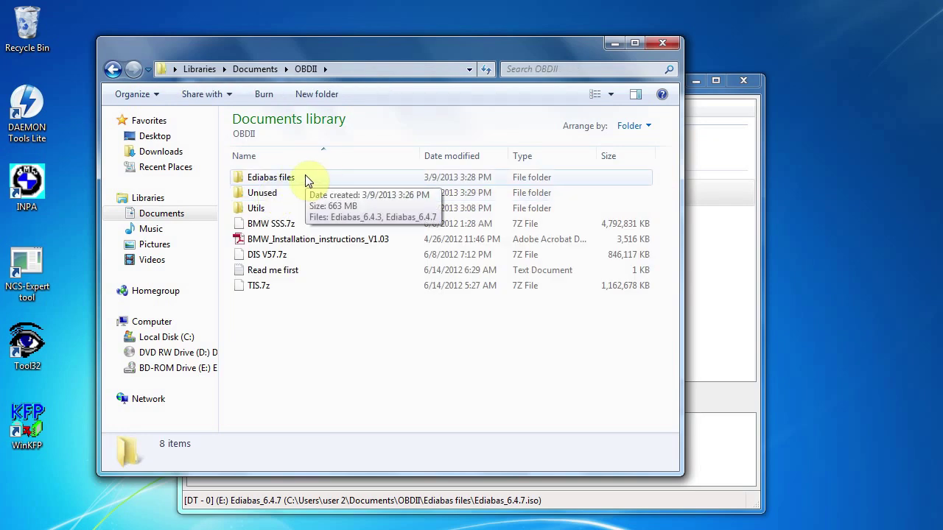
double_click(308, 180)
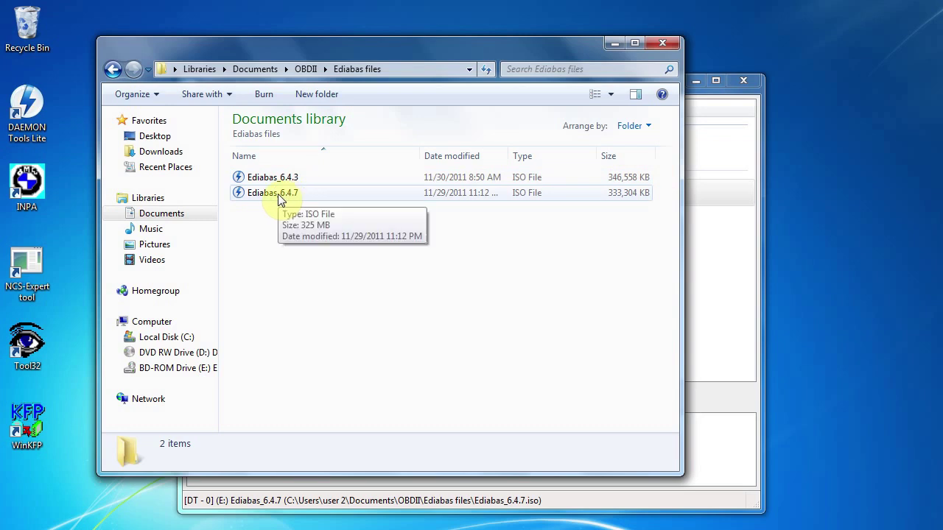
left_click(279, 197)
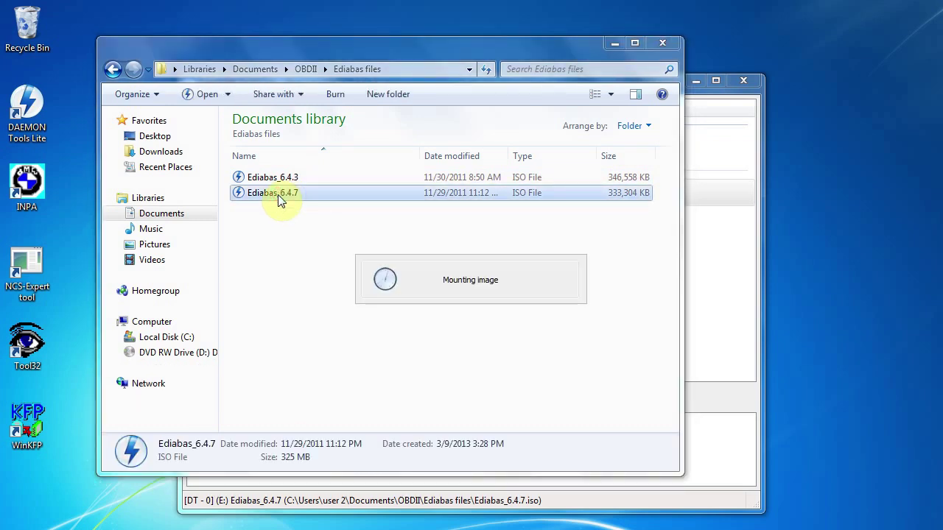
left_click(709, 274)
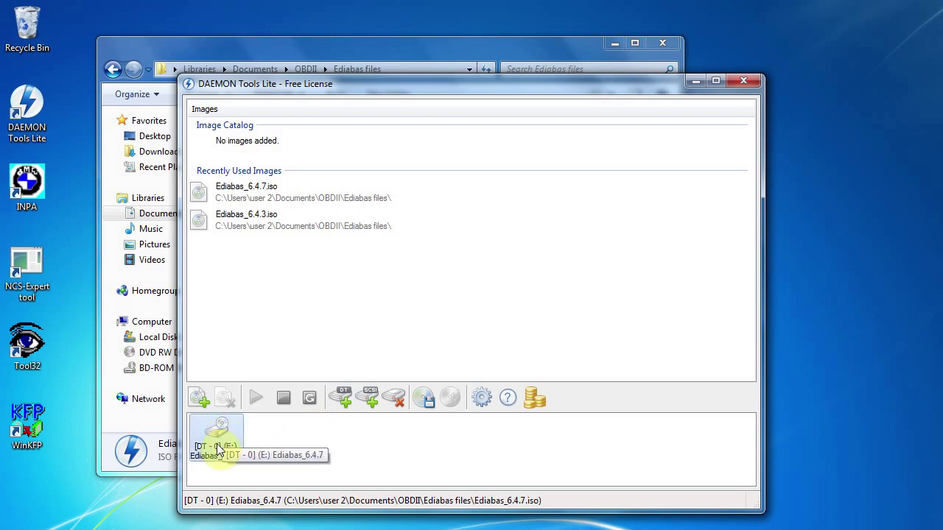
Open the mounted E: virtual drive's contents in a file window.
left_click_drag(355, 84, 260, 22)
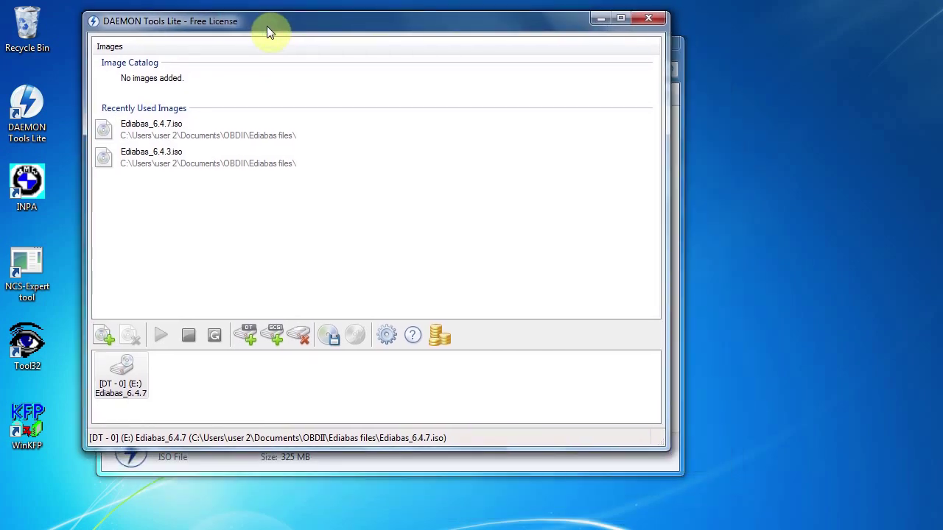
right_click(123, 372)
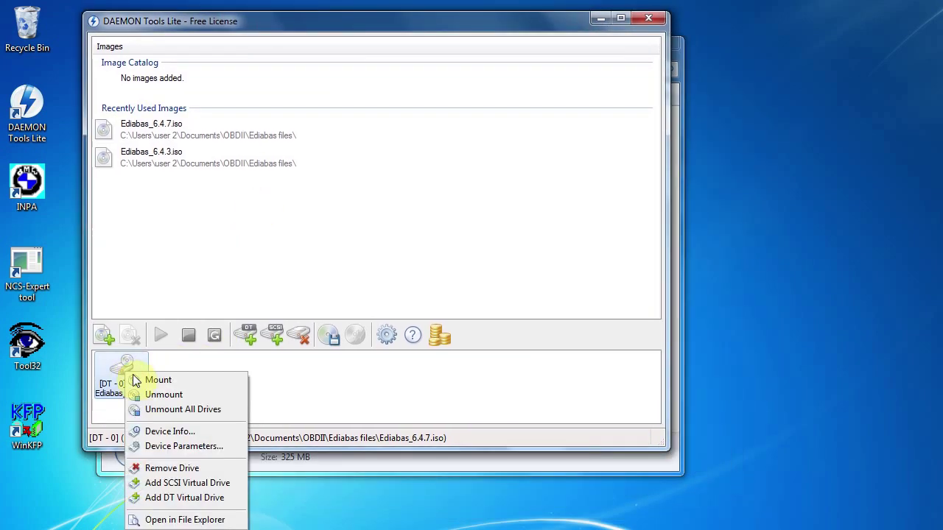
left_click(190, 521)
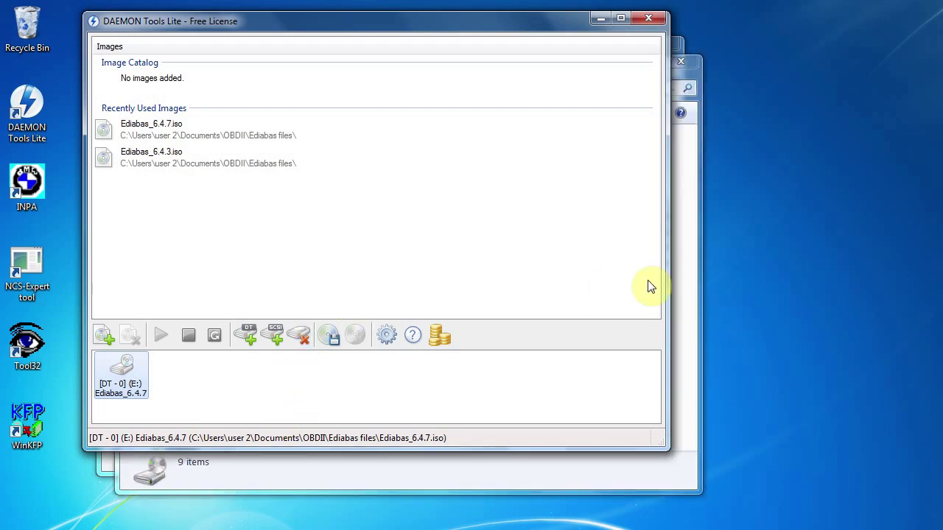
left_click(684, 263)
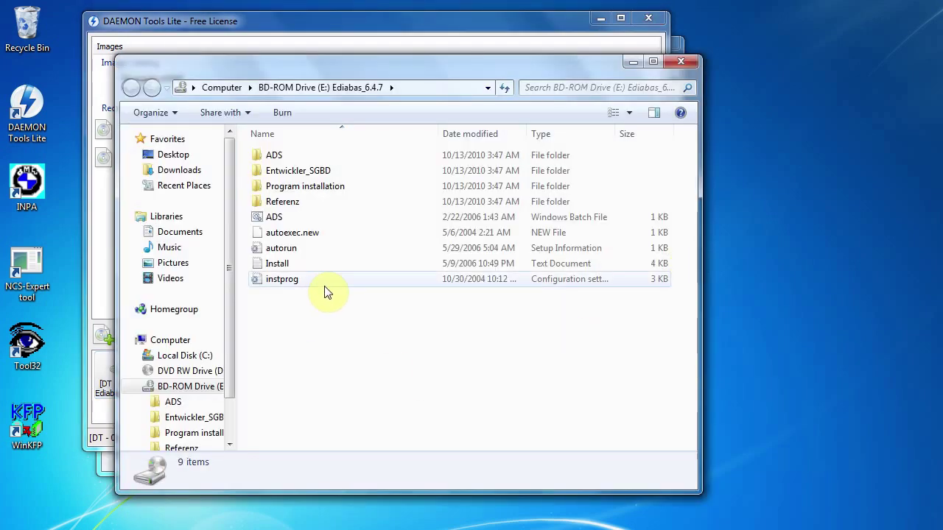
Run Instprog from the Referenz\INSTALL folder on drive E:.
left_click(310, 204)
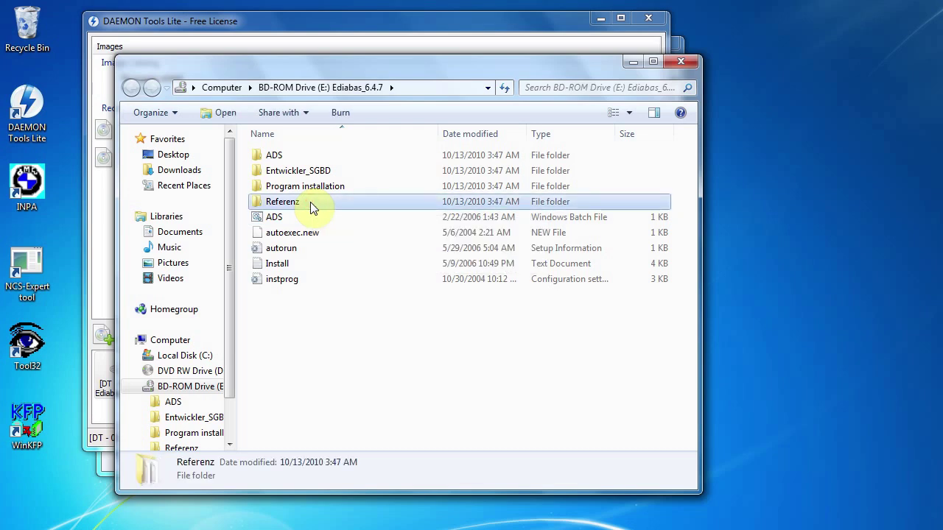
double_click(310, 203)
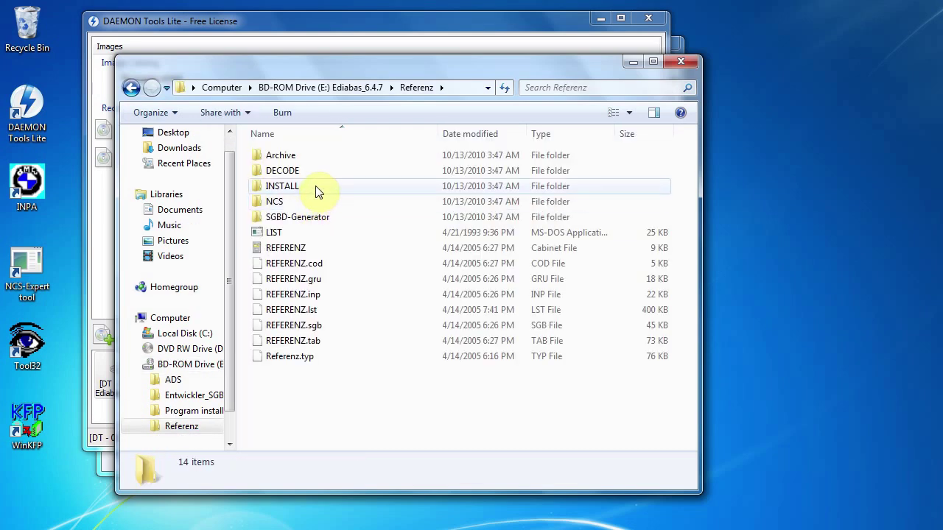
double_click(316, 186)
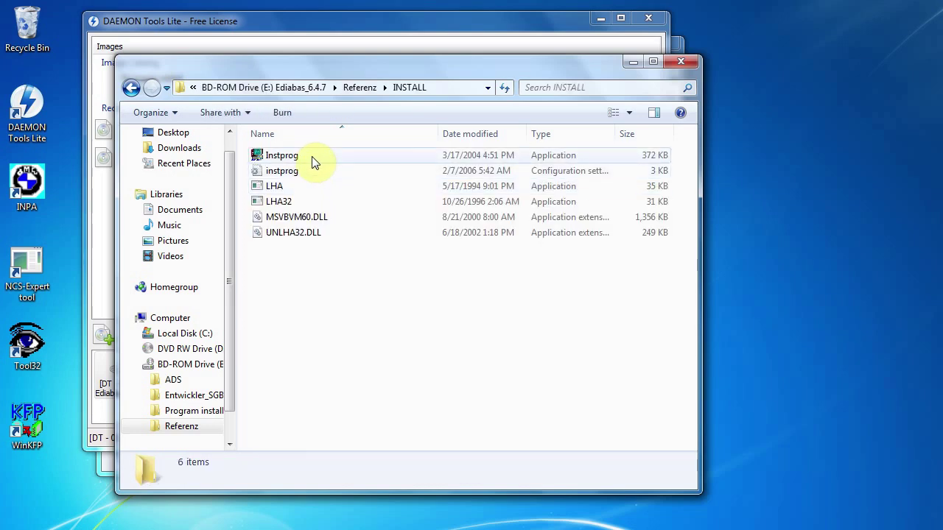
double_click(313, 162)
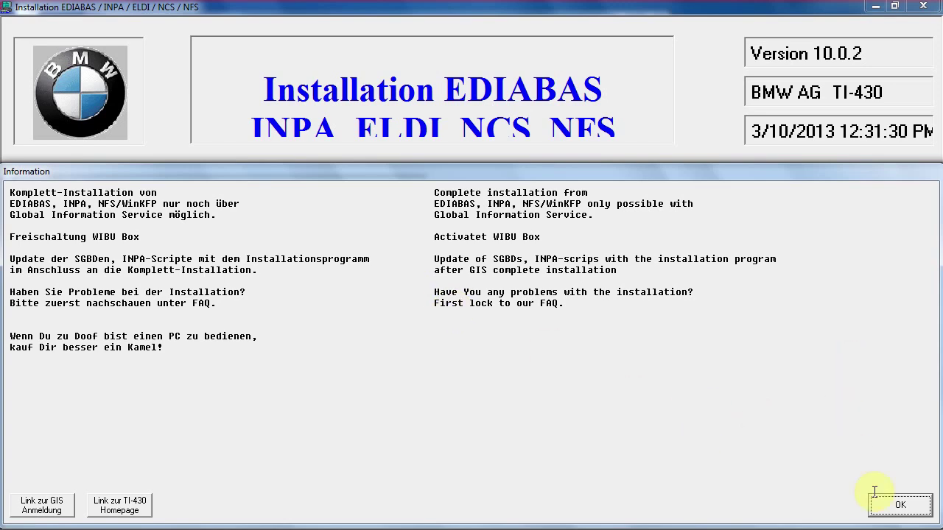
Dismiss the information page and choose English as the installer language.
left_click(900, 507)
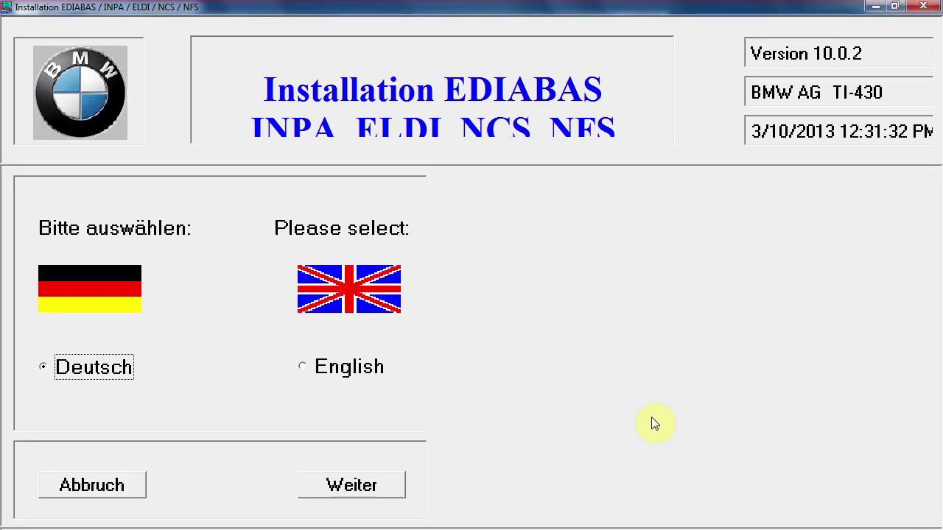
left_click(303, 369)
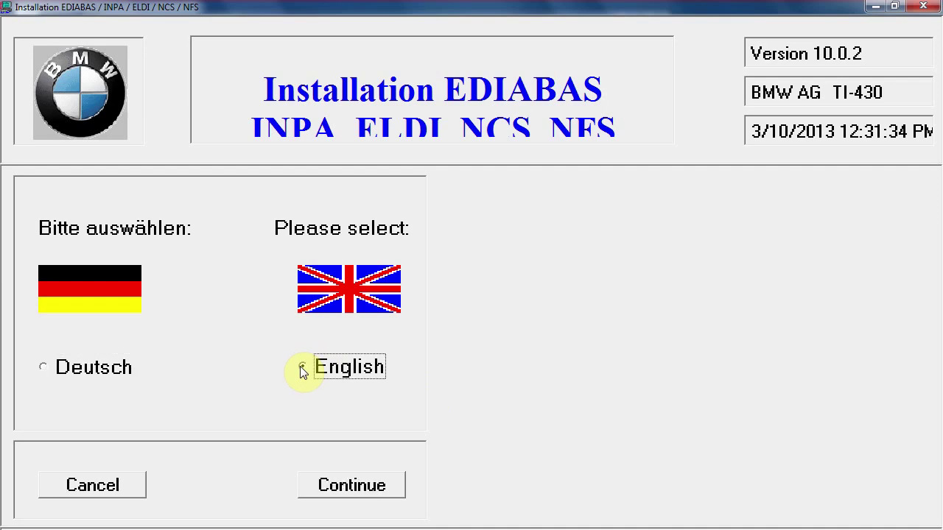
left_click(367, 488)
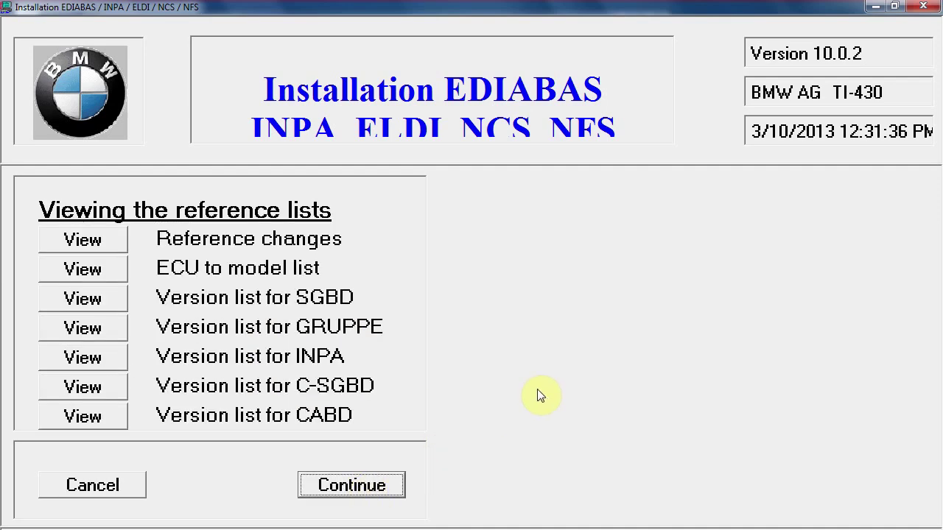
Keep drive C: as destination and choose the BMW Group Rectification programs UK configuration.
left_click(358, 489)
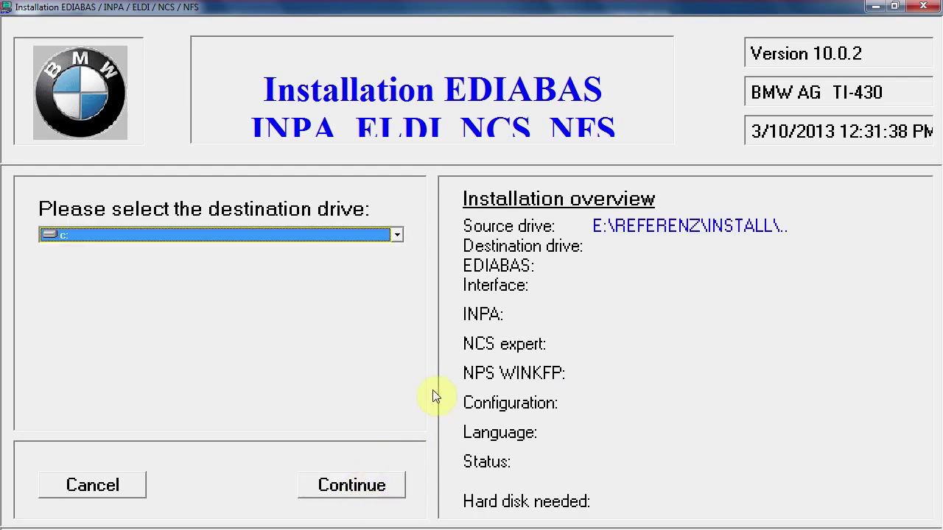
left_click(370, 489)
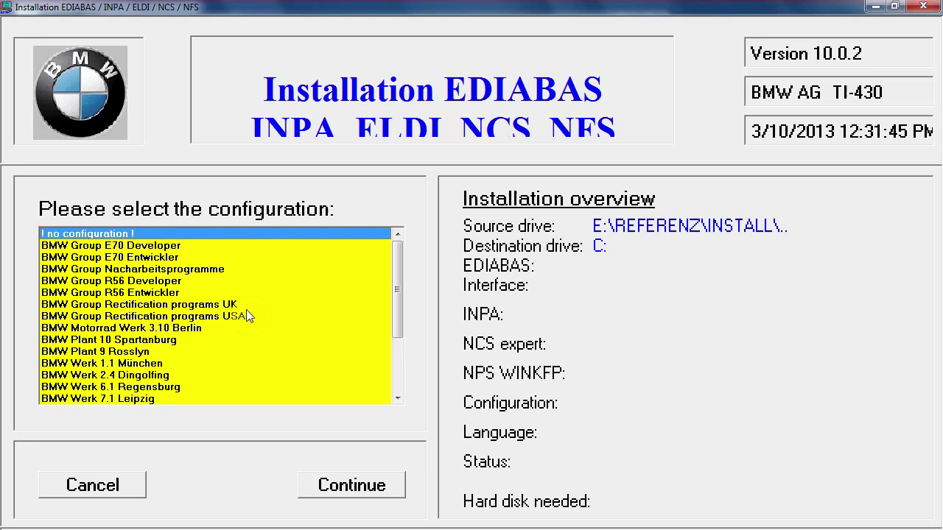
left_click(207, 304)
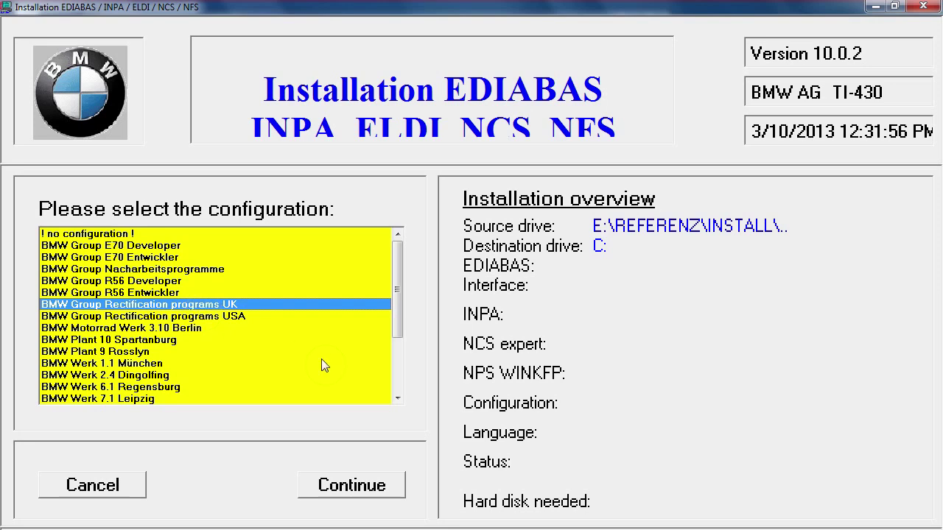
left_click(362, 491)
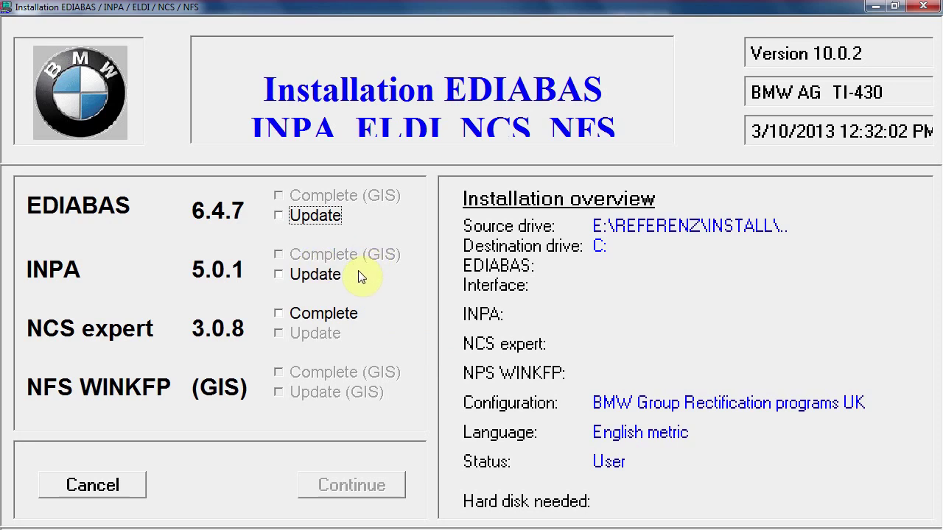
Set NCS expert to Complete, INPA and EDIABAS to Update, and delete the old NCS expert.
left_click(280, 314)
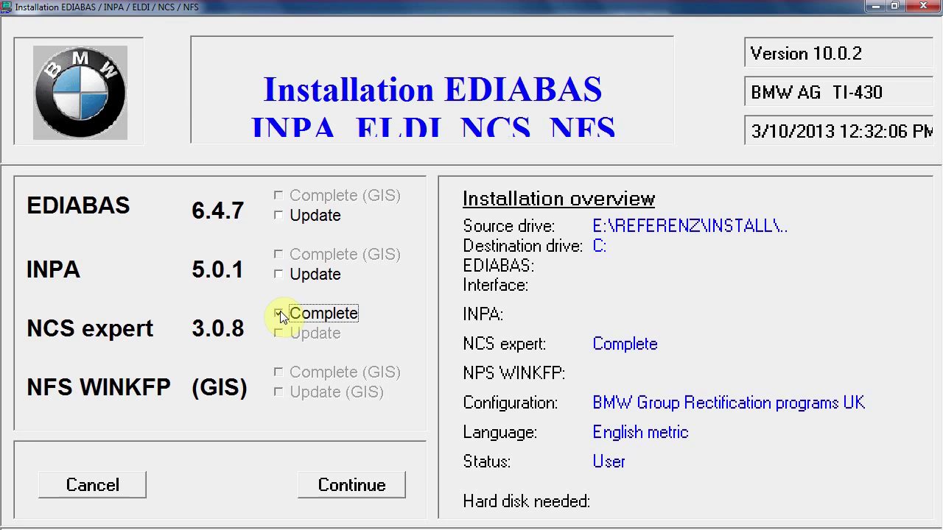
left_click(280, 275)
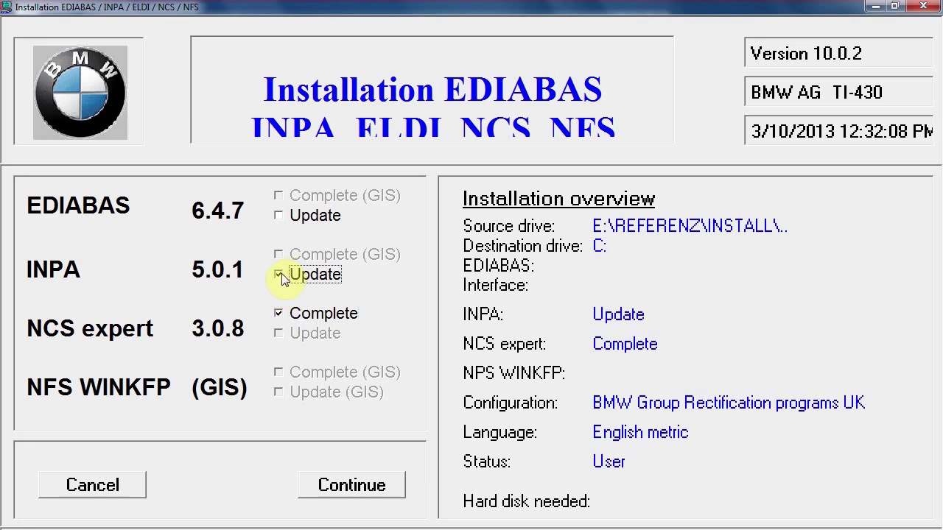
left_click(280, 217)
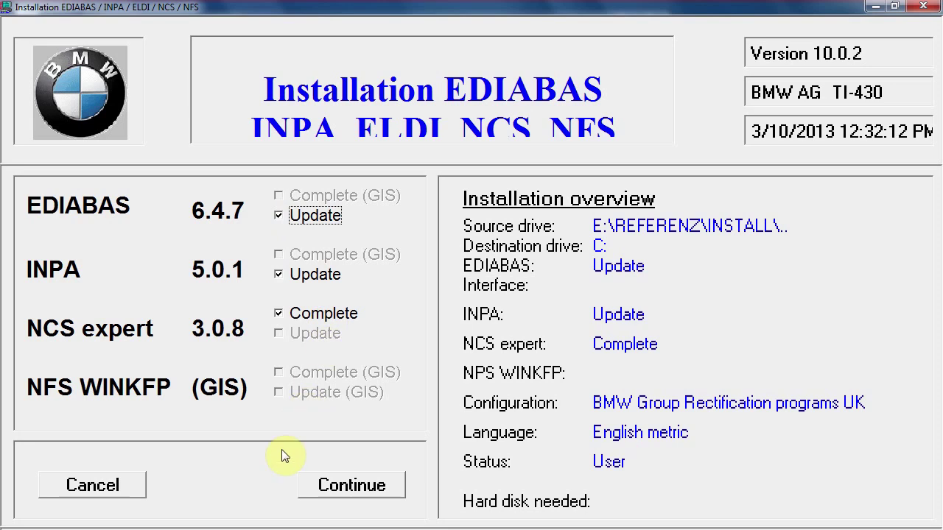
left_click(349, 488)
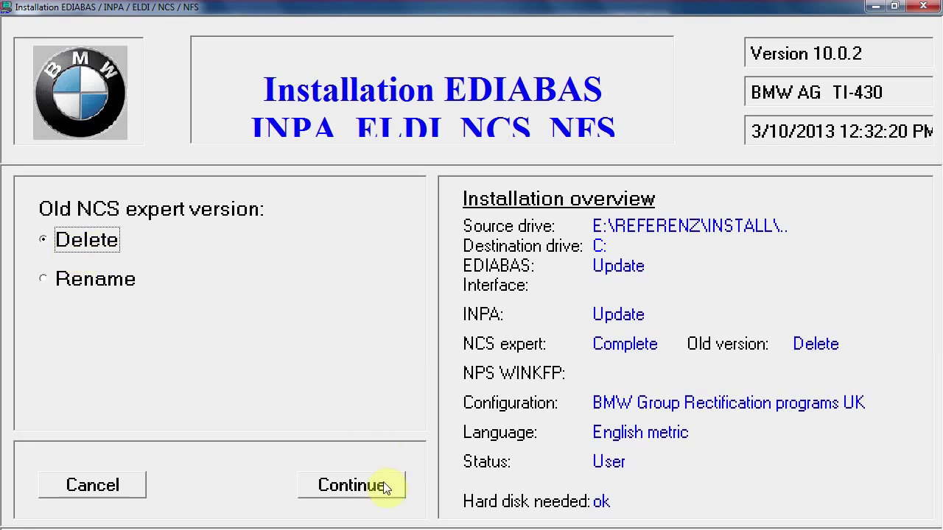
left_click(348, 489)
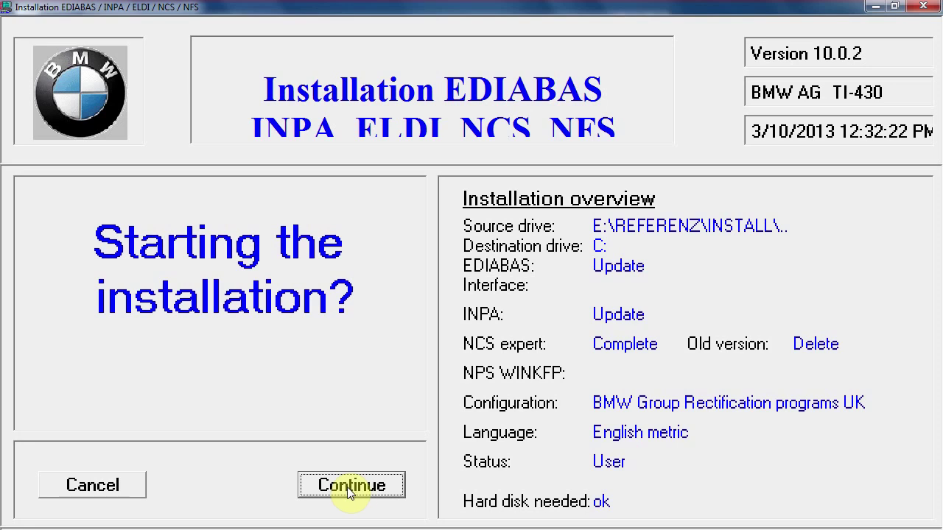
Run the EDIABAS/INPA installation and close the installer once it finishes.
left_click(355, 487)
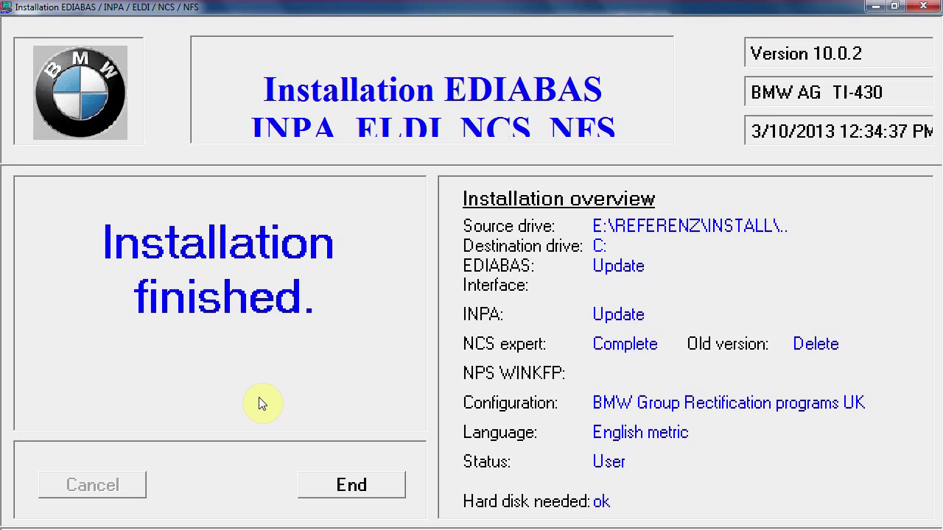
left_click(364, 484)
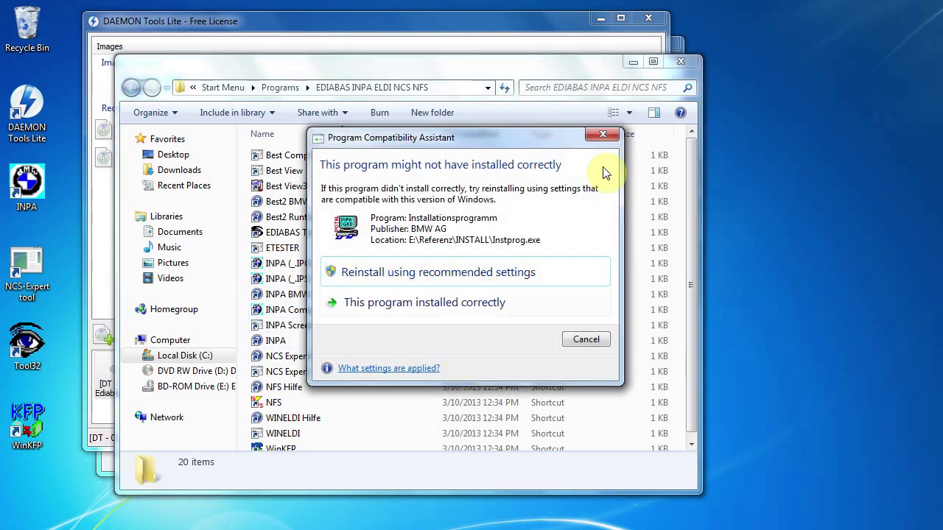
Dismiss the compatibility warning and close the INSTALL folder window.
left_click(603, 137)
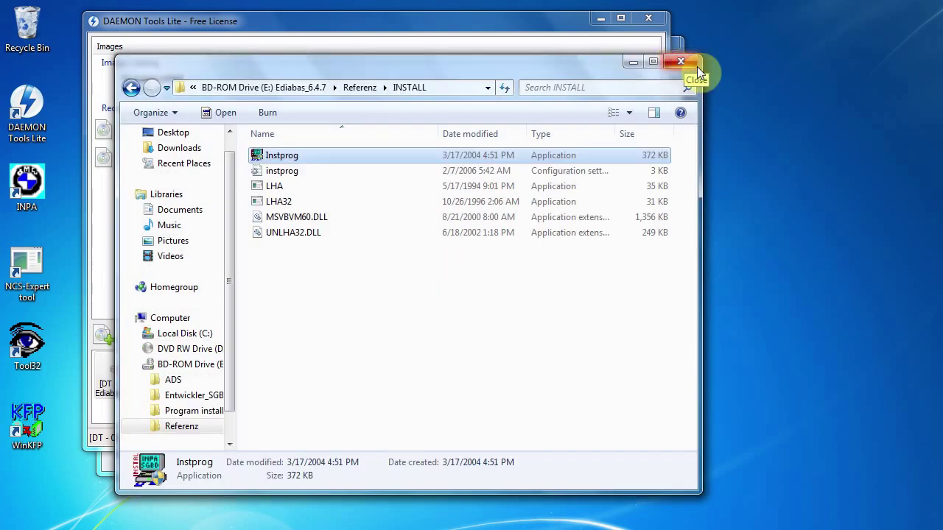
left_click(683, 63)
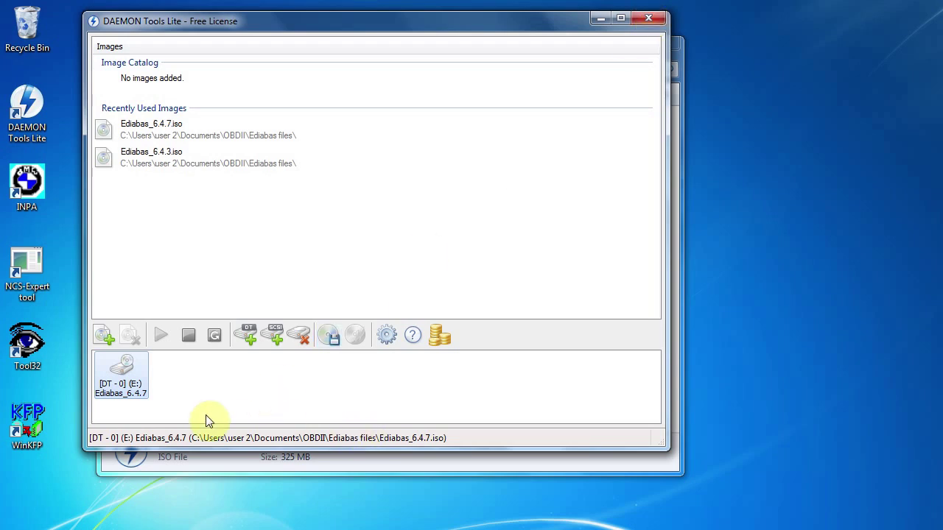
Unmount the Ediabas_6.4.7 image from drive E:, then close DAEMON Tools Lite and the Ediabas files window.
right_click(123, 373)
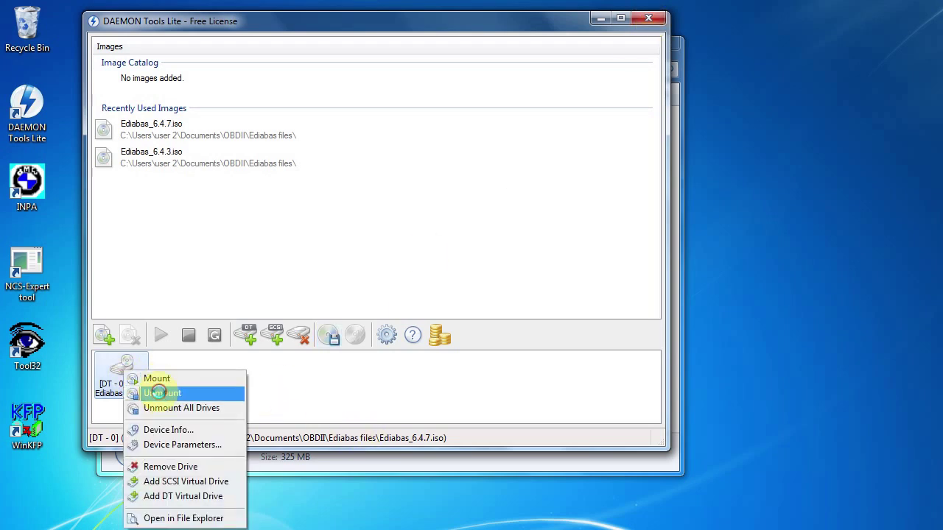
left_click(159, 392)
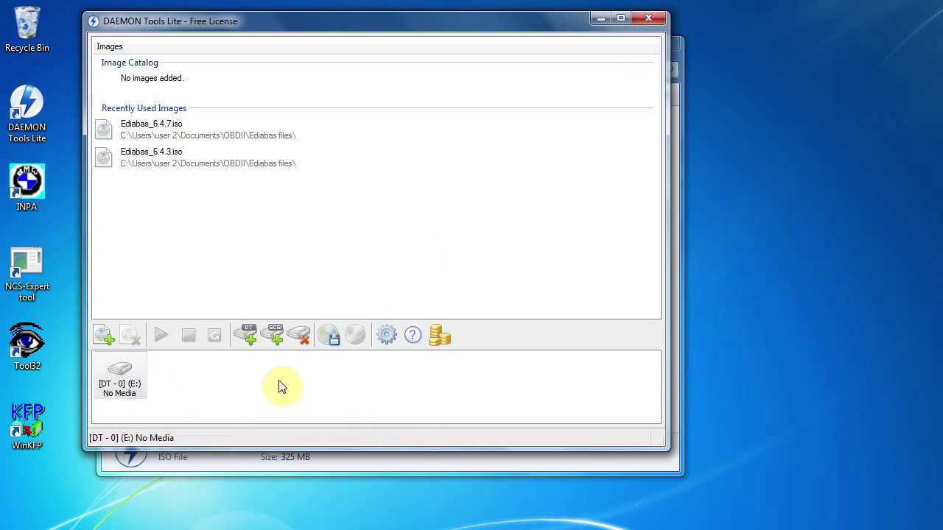
left_click(646, 19)
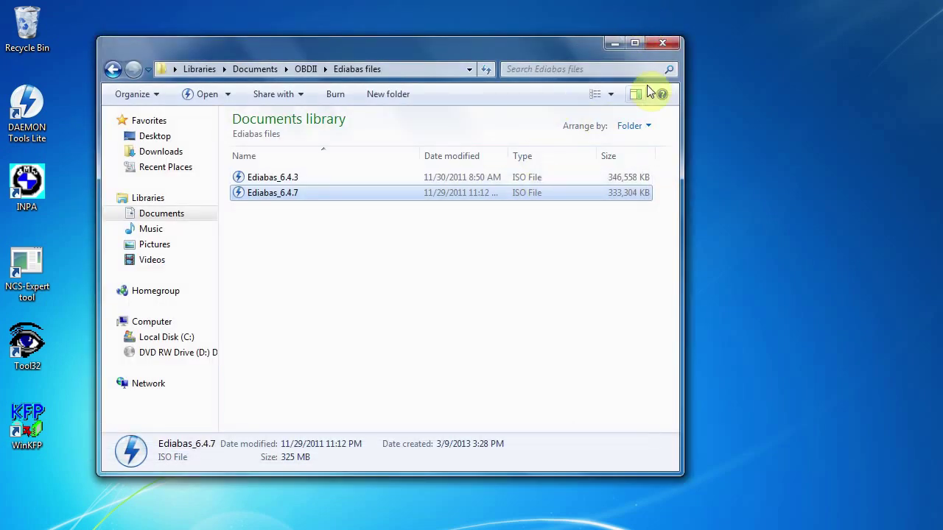
left_click(663, 45)
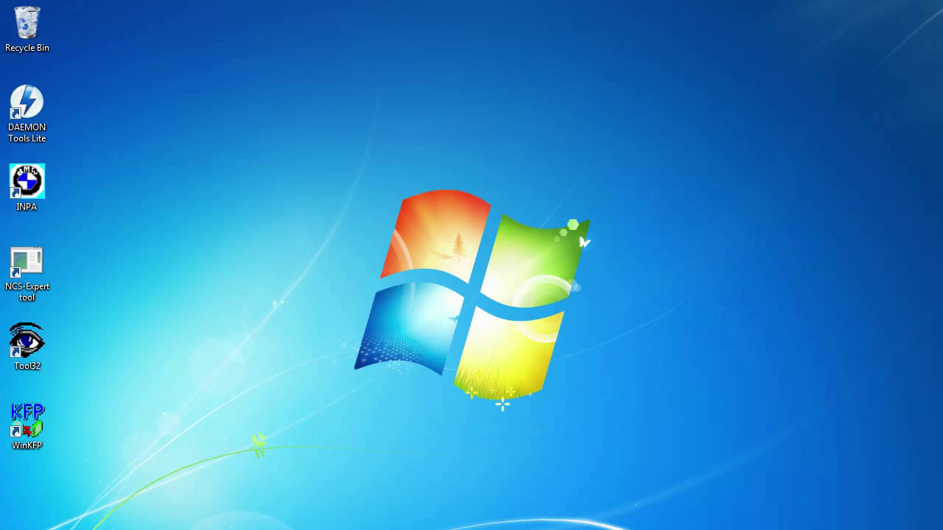
Browse in a new Explorer window to Documents\OBDII\Unused\Vista & Win 7.
key("super+e")
left_click(302, 176)
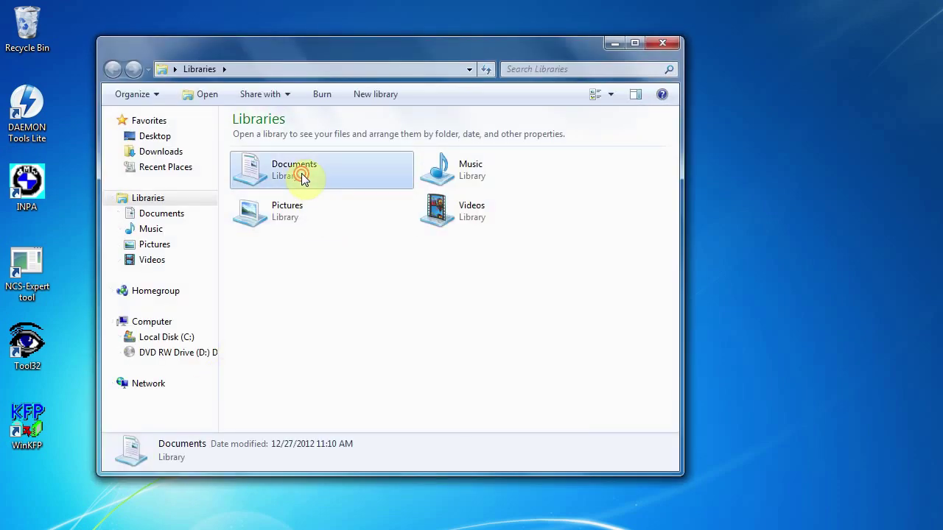
double_click(302, 177)
double_click(291, 191)
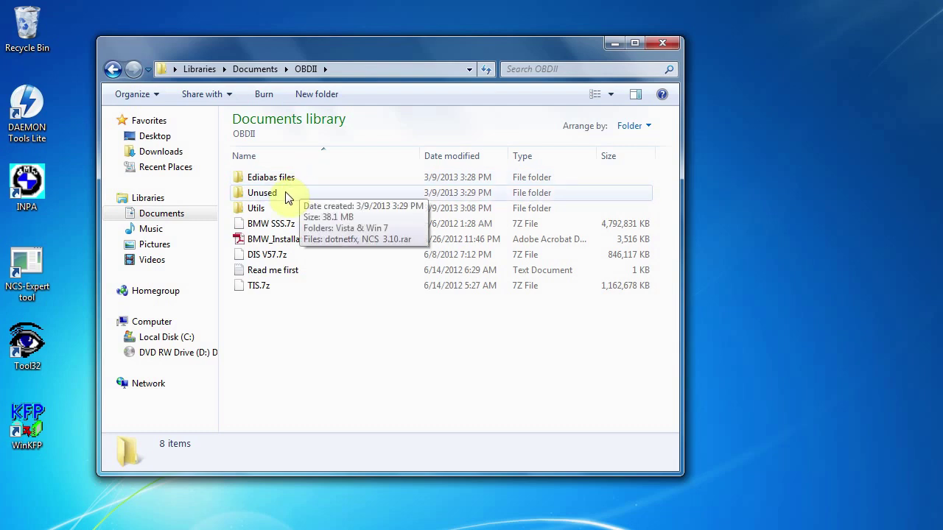
double_click(262, 193)
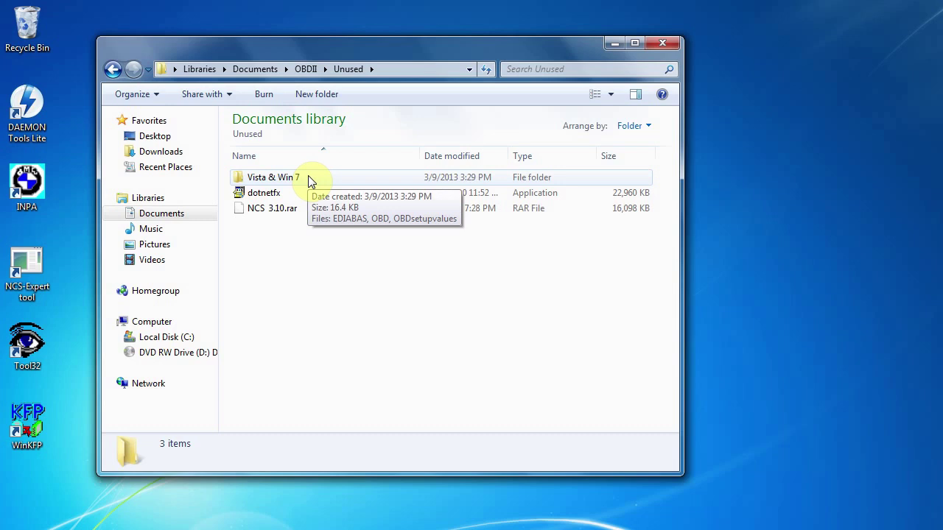
double_click(309, 178)
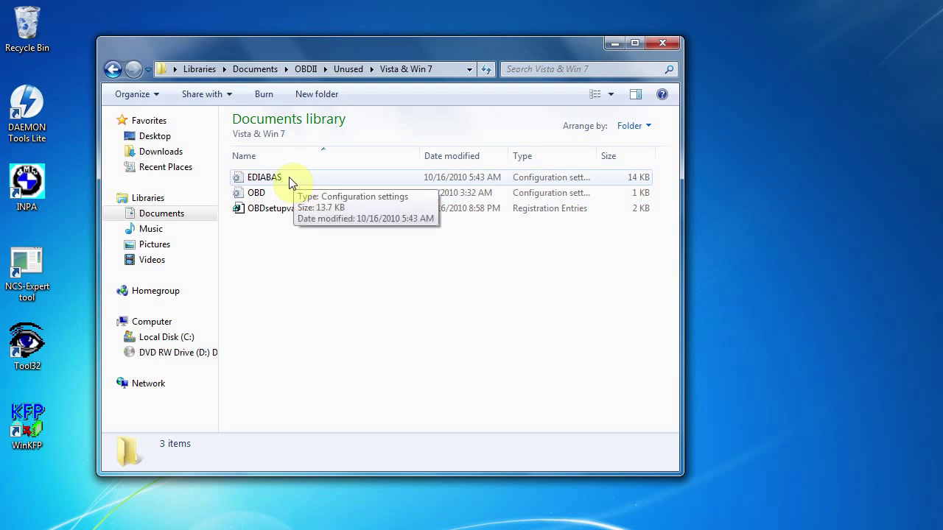
double_click(288, 181)
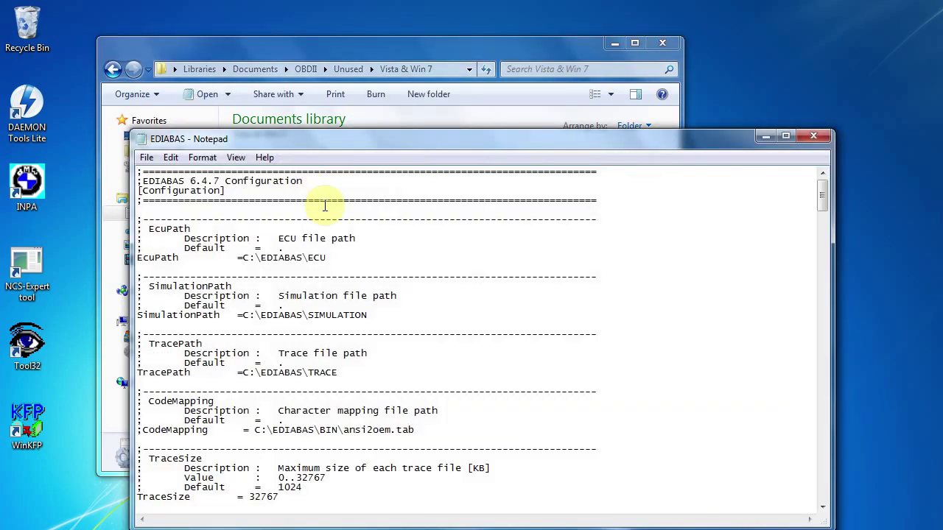
scroll(372, 212, "down", 4)
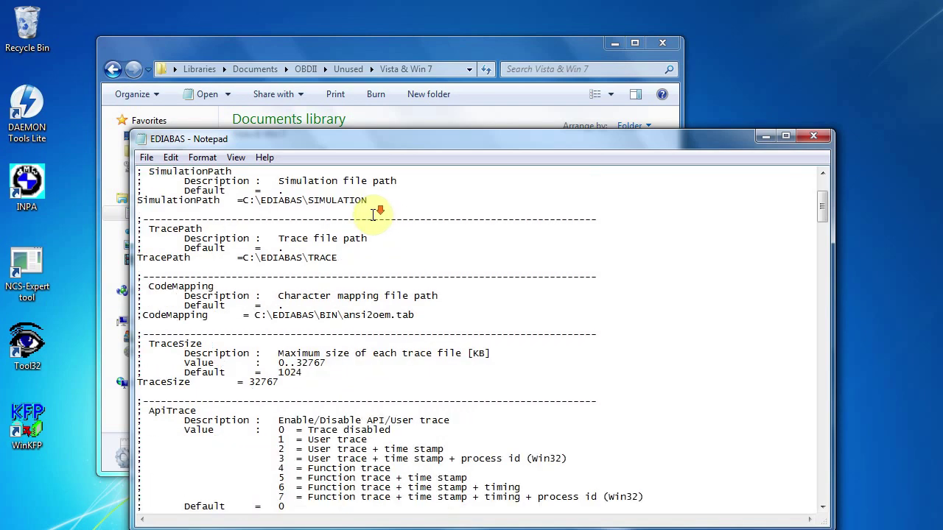
scroll(374, 214, "down", 4)
scroll(374, 216, "up", 8)
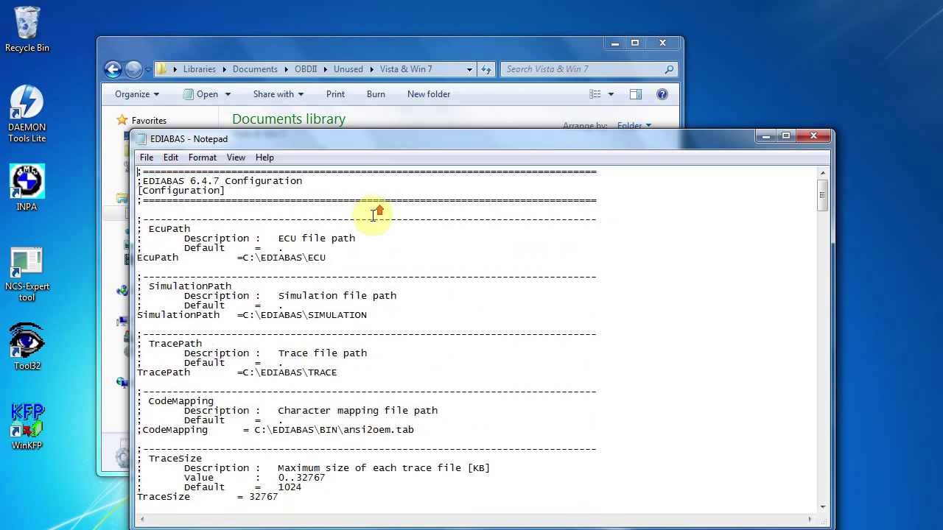
left_click(814, 136)
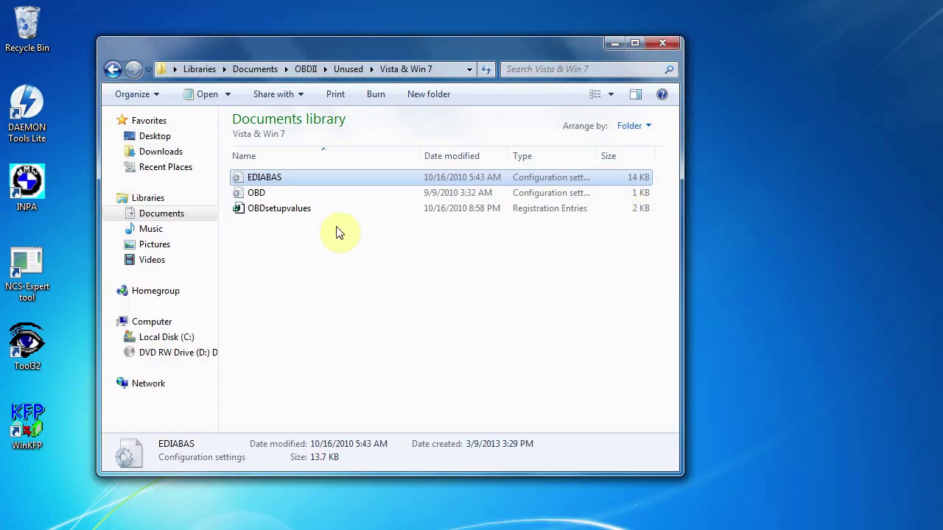
Copy the EDIABAS configuration file from the Vista & Win 7 folder.
left_click(304, 177)
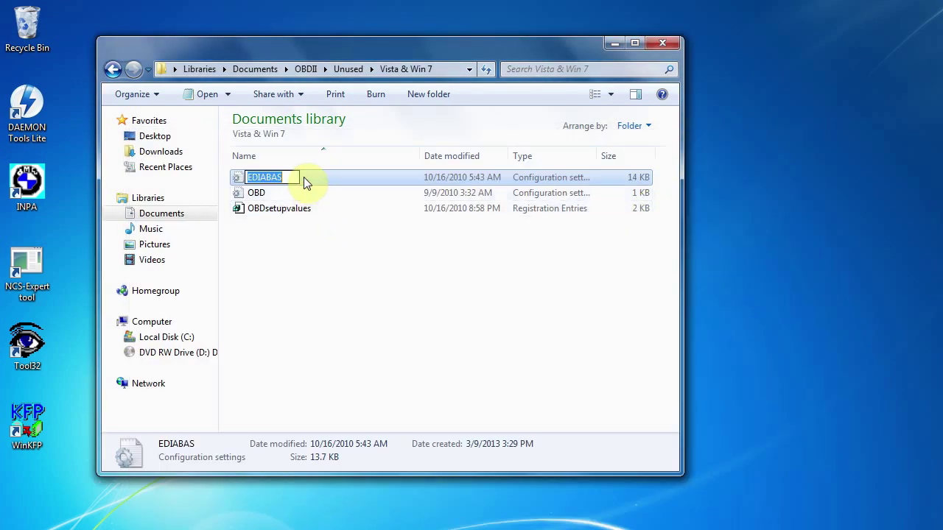
left_click(304, 177)
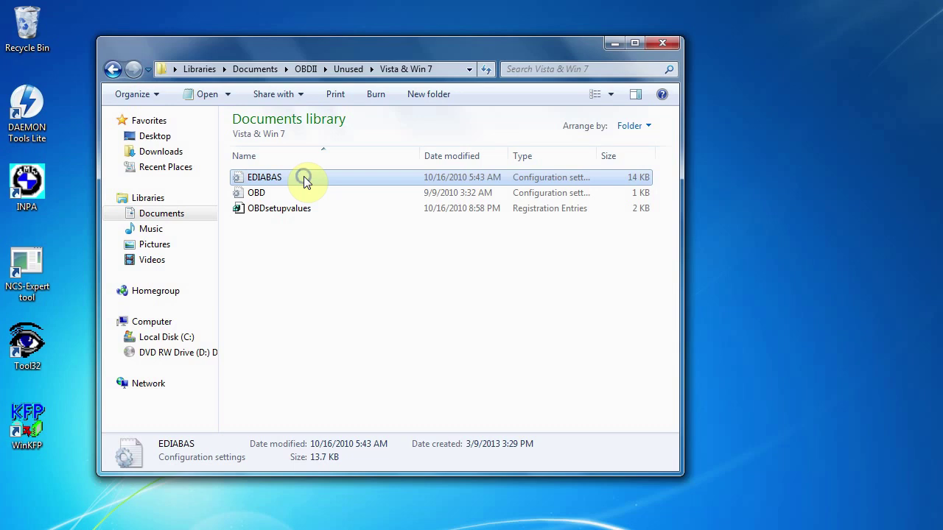
right_click(304, 179)
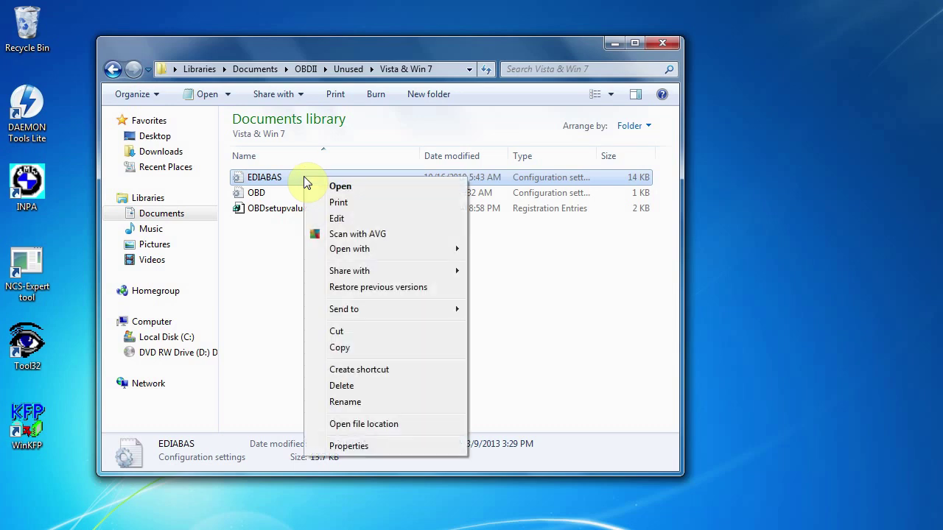
left_click(358, 347)
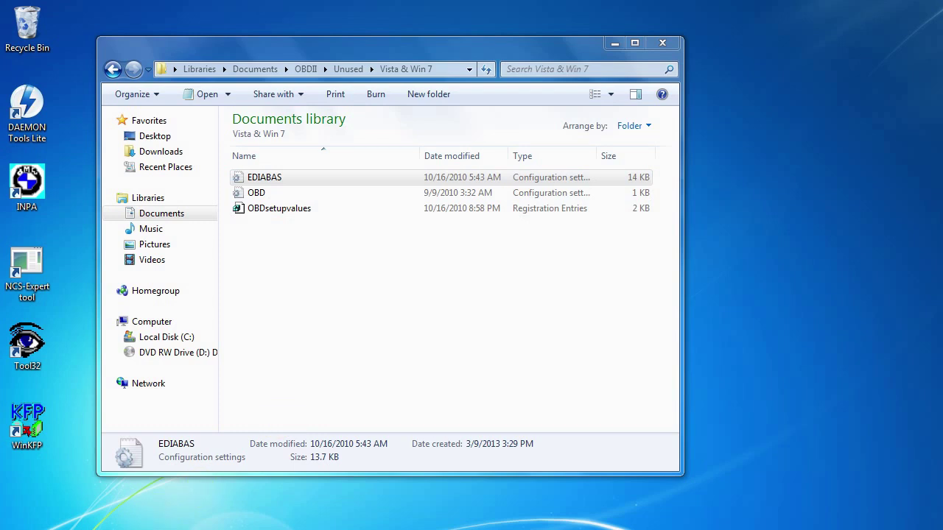
Open C:\EDIABAS\Bin through Computer and scroll through its 108 items.
key("super")
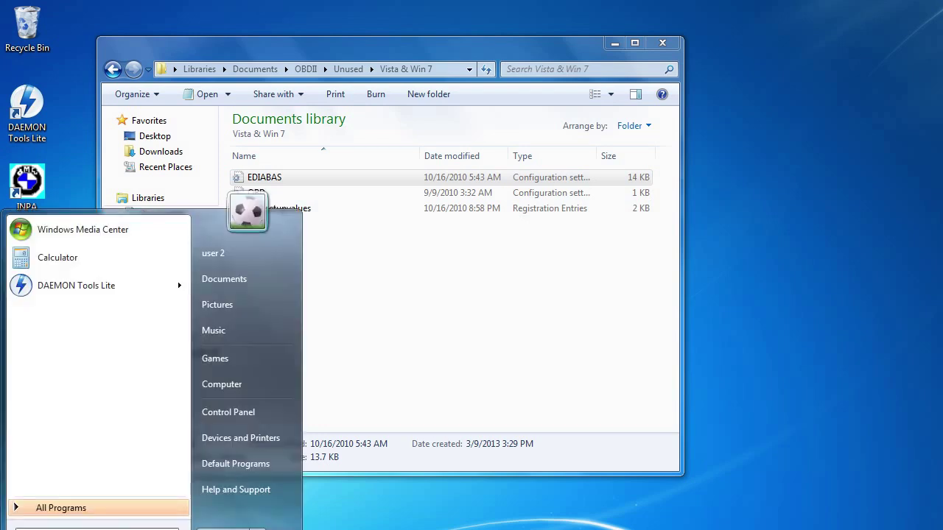
left_click(239, 384)
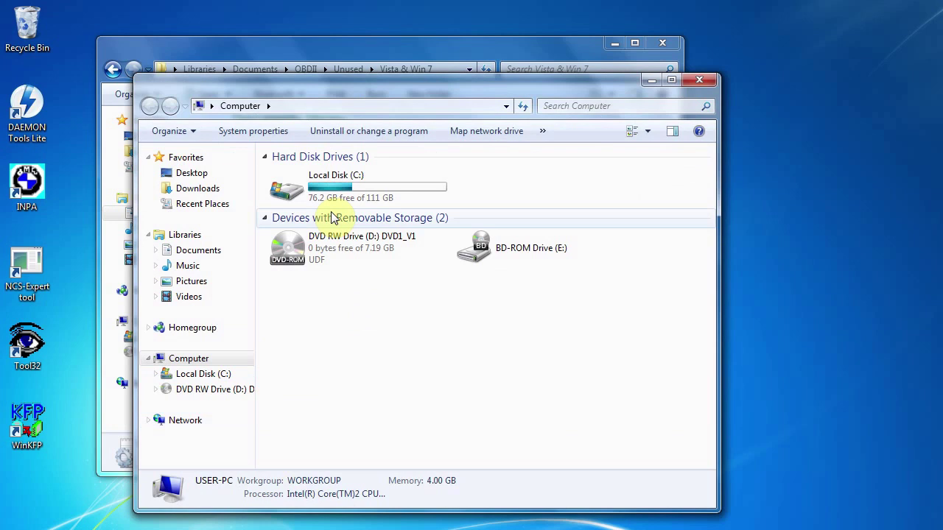
double_click(331, 189)
left_click(333, 189)
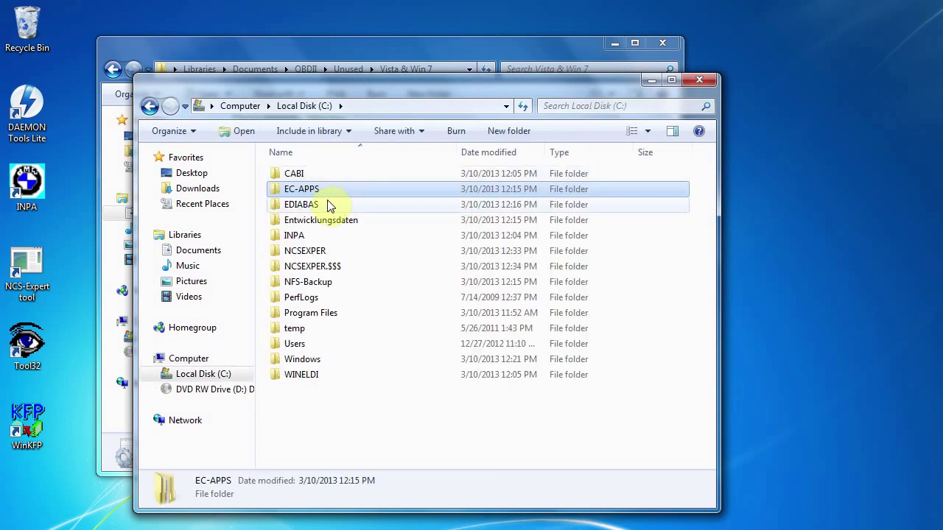
double_click(329, 205)
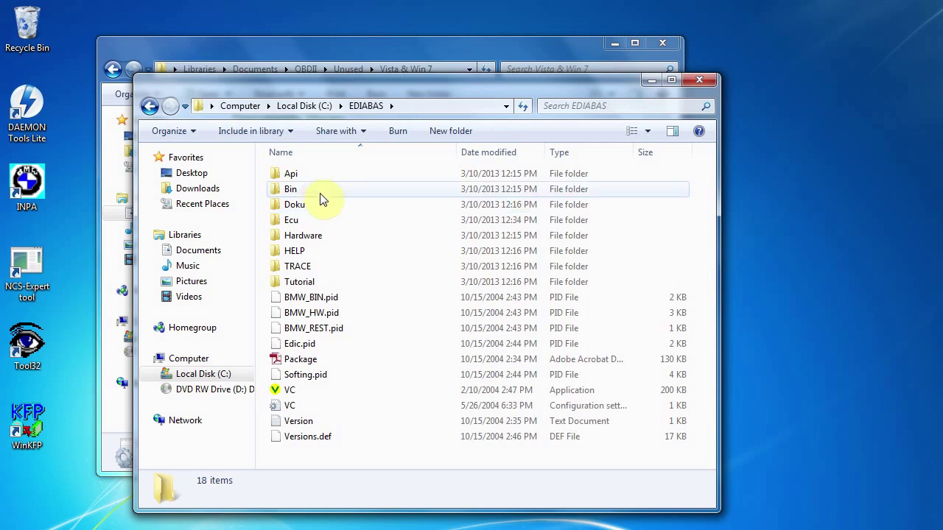
double_click(318, 192)
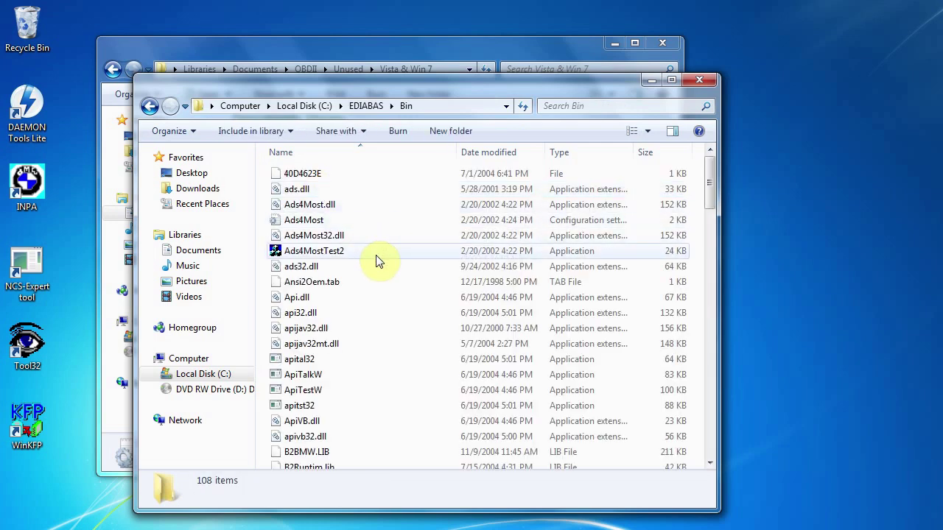
scroll(377, 261, "down", 5)
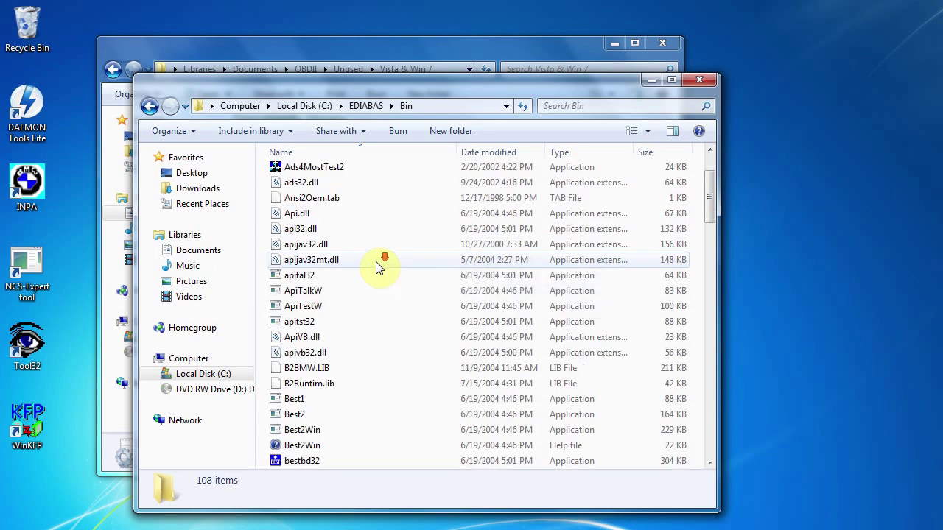
scroll(377, 266, "down", 4)
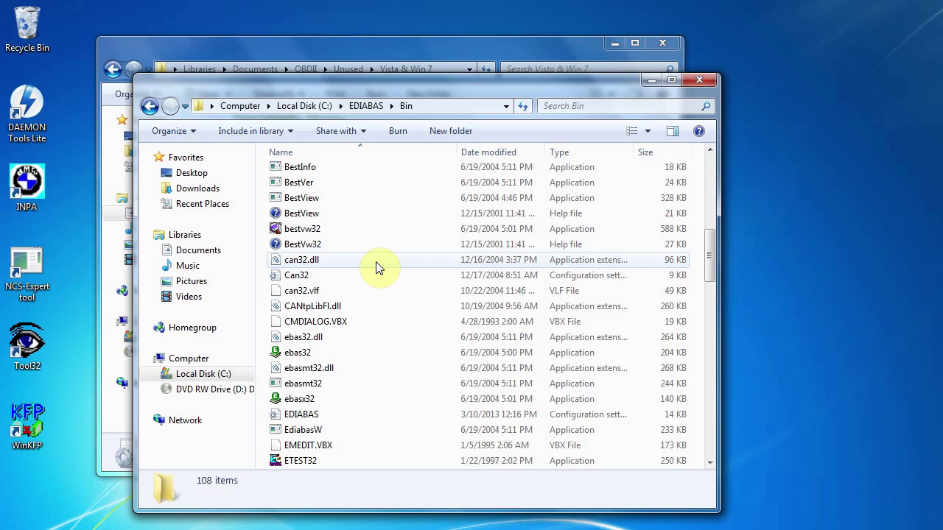
Delete Bin's old EDIABAS configuration file and paste in the copied version dated 10/16/2010.
scroll(378, 274, "down", 1)
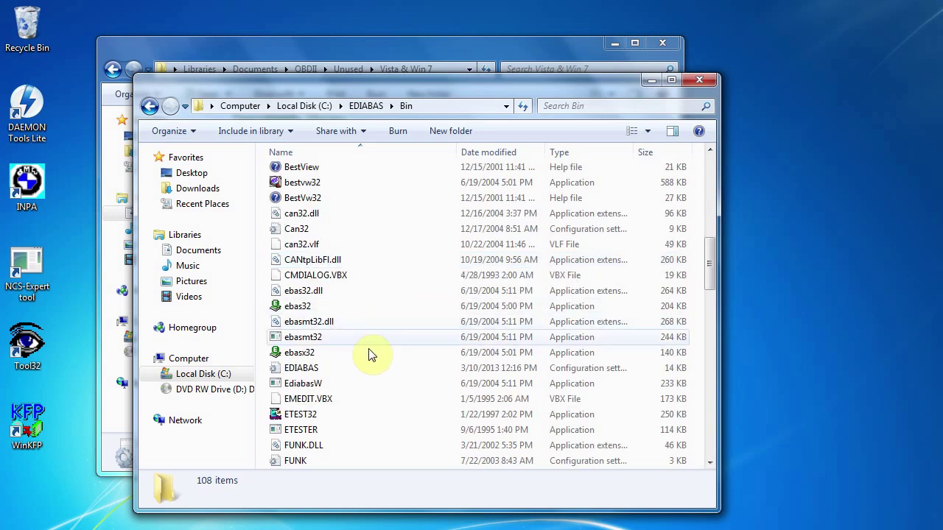
mouse_move(354, 388)
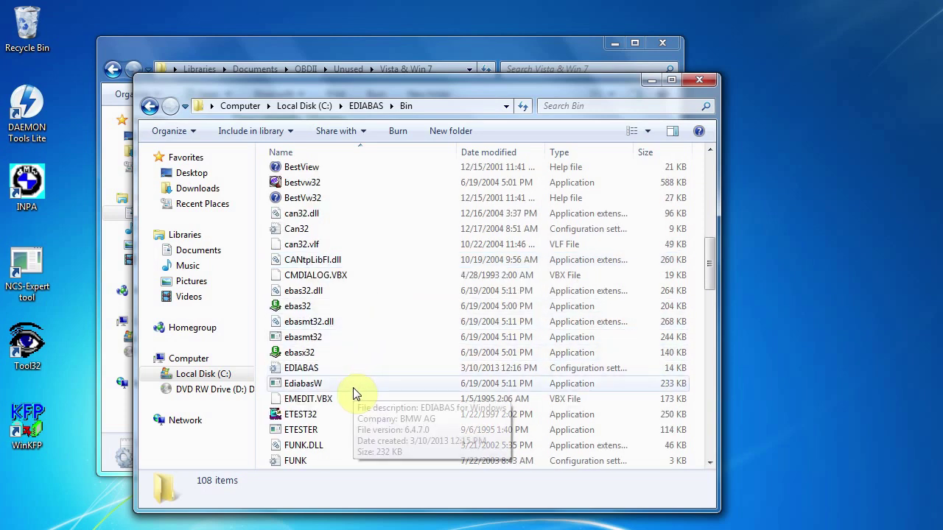
left_click(329, 369)
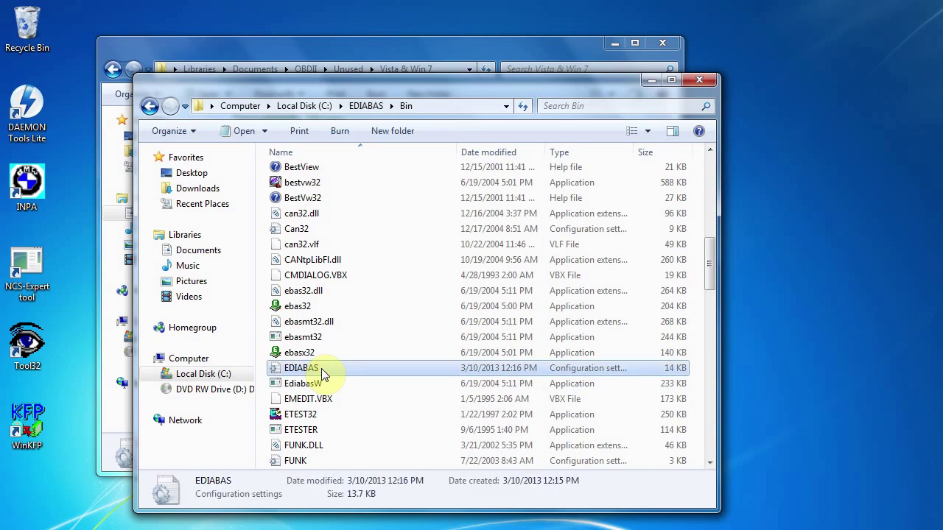
mouse_move(327, 371)
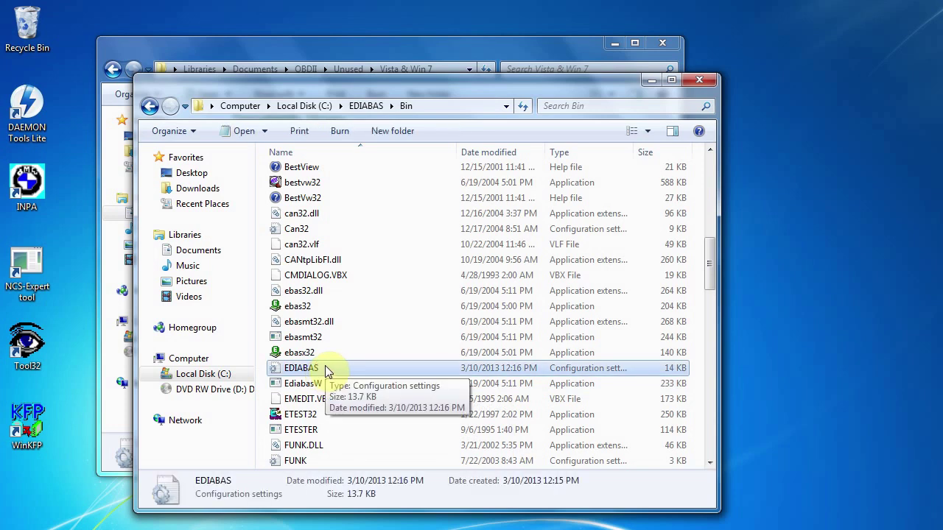
right_click(326, 369)
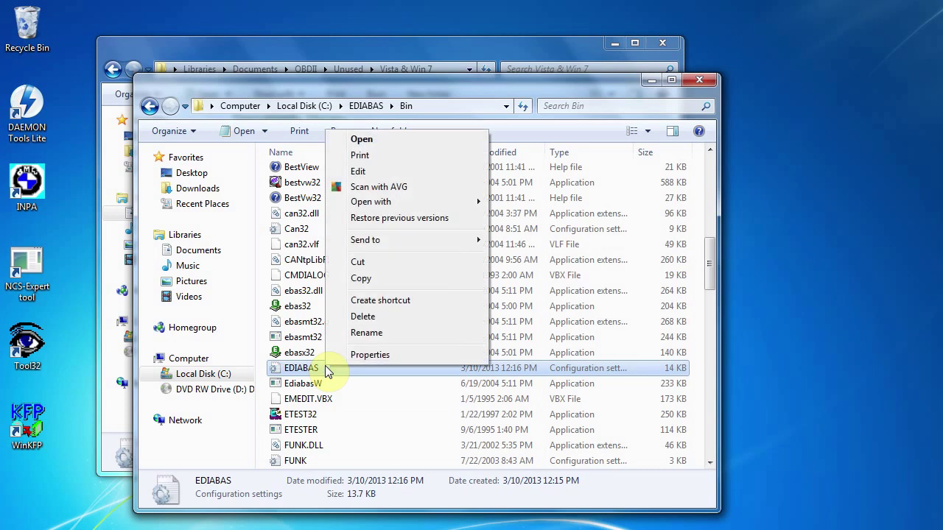
left_click(378, 316)
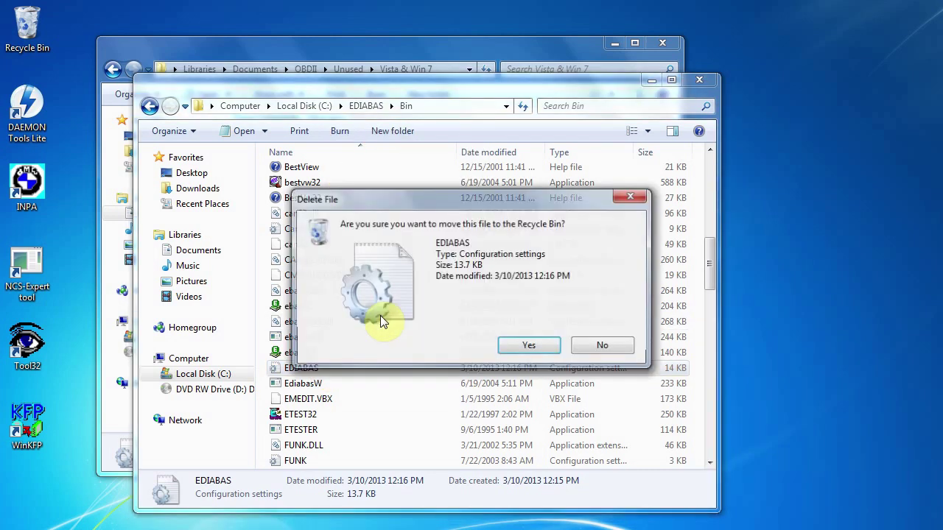
left_click(528, 341)
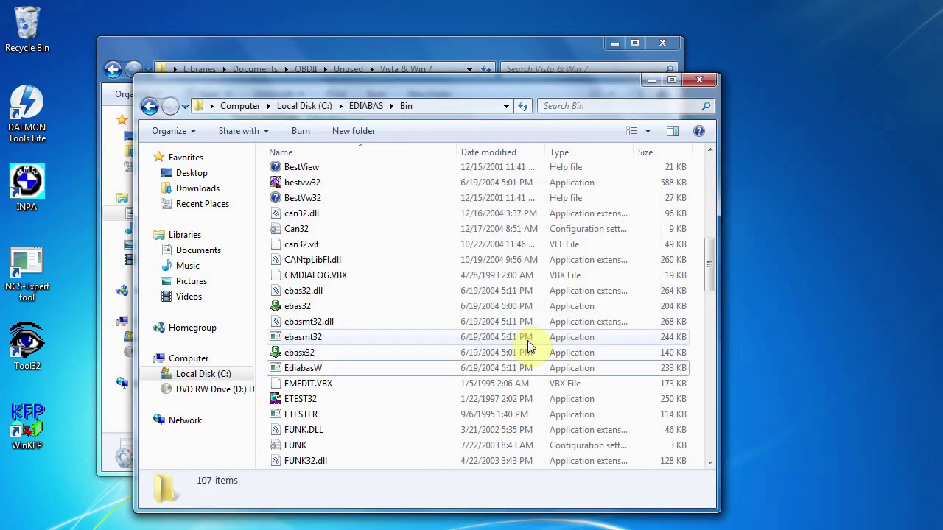
right_click(390, 333)
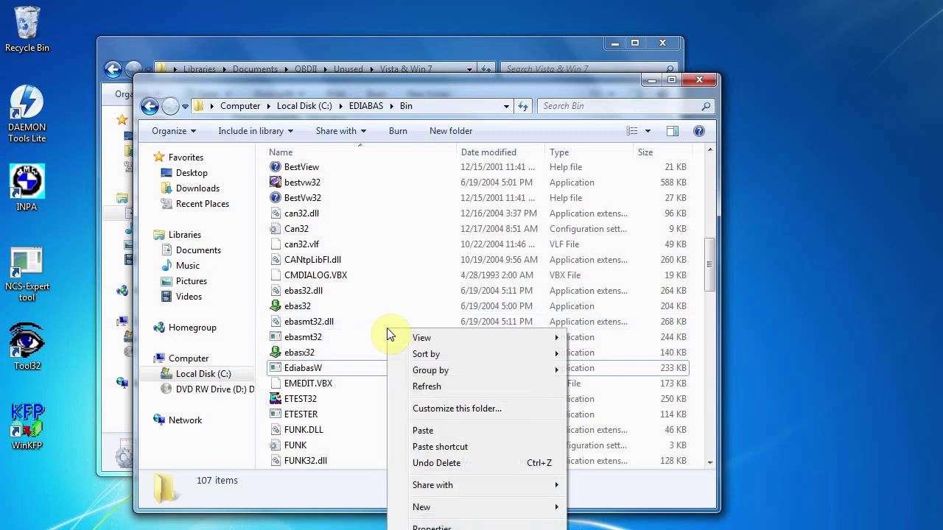
left_click(434, 432)
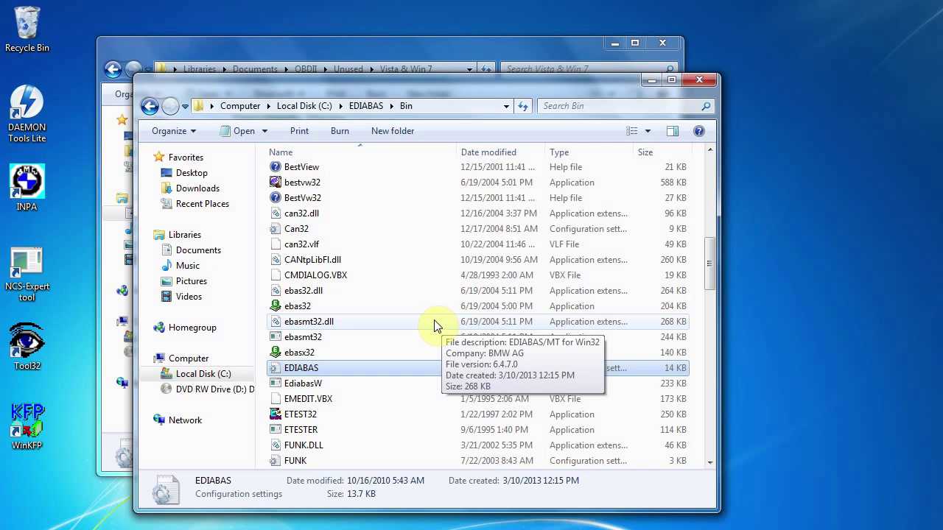
Send ifhsrv32 from C:\EDIABAS\Bin to the desktop as a shortcut, then close the Bin window.
scroll(433, 325, "up", 2)
scroll(424, 318, "down", 3)
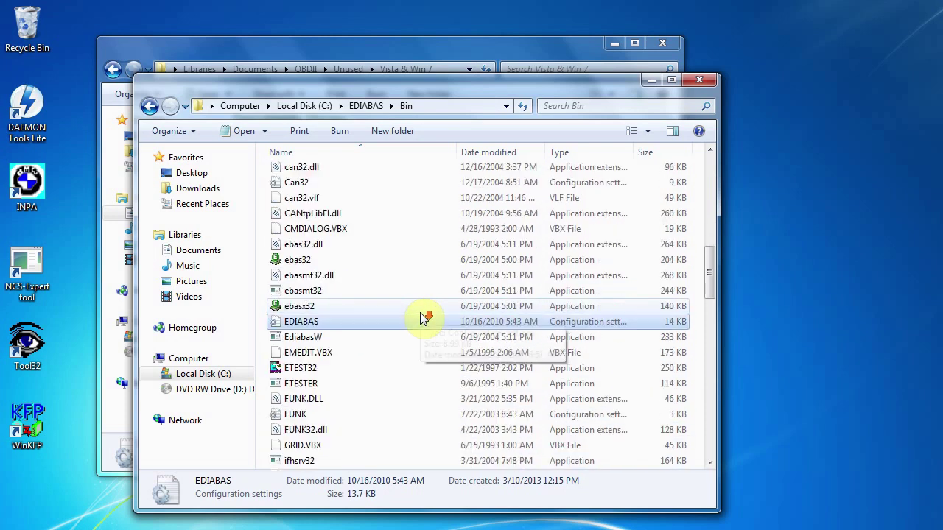
scroll(424, 318, "down", 2)
scroll(418, 318, "down", 3)
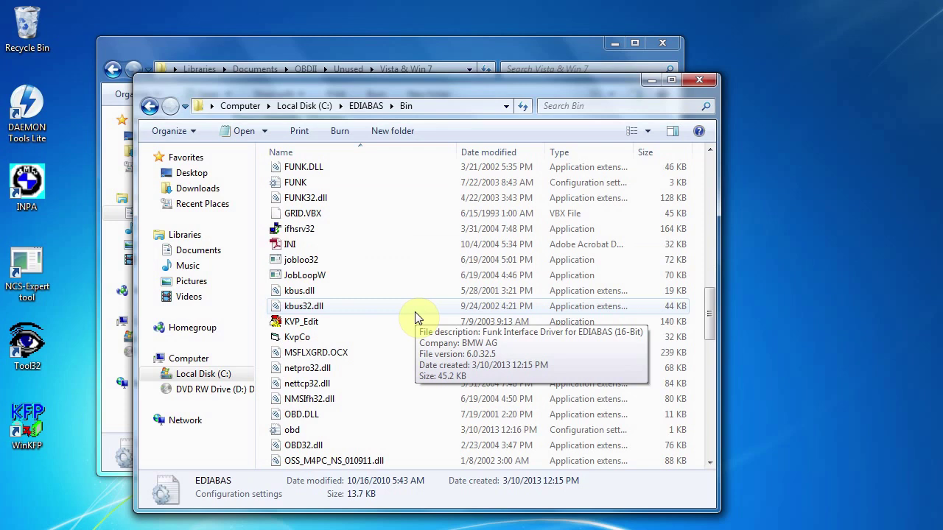
left_click(321, 231)
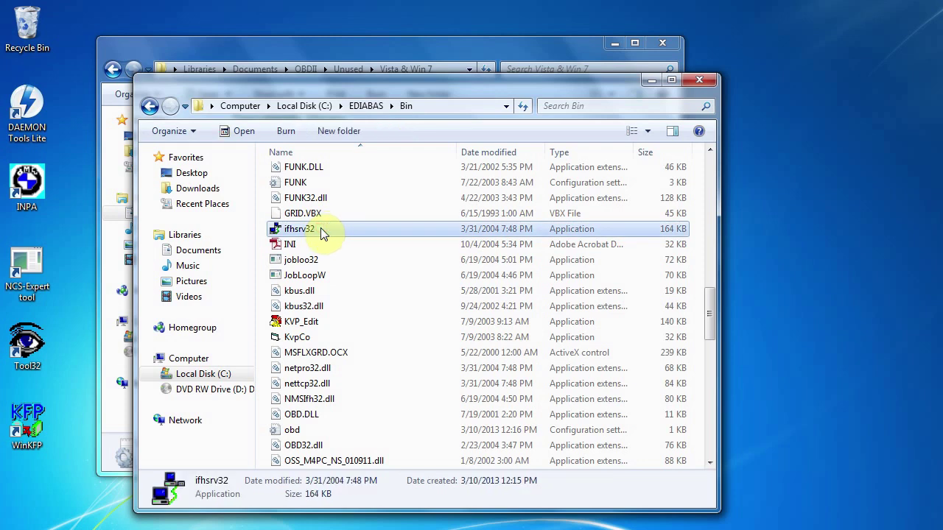
mouse_move(321, 231)
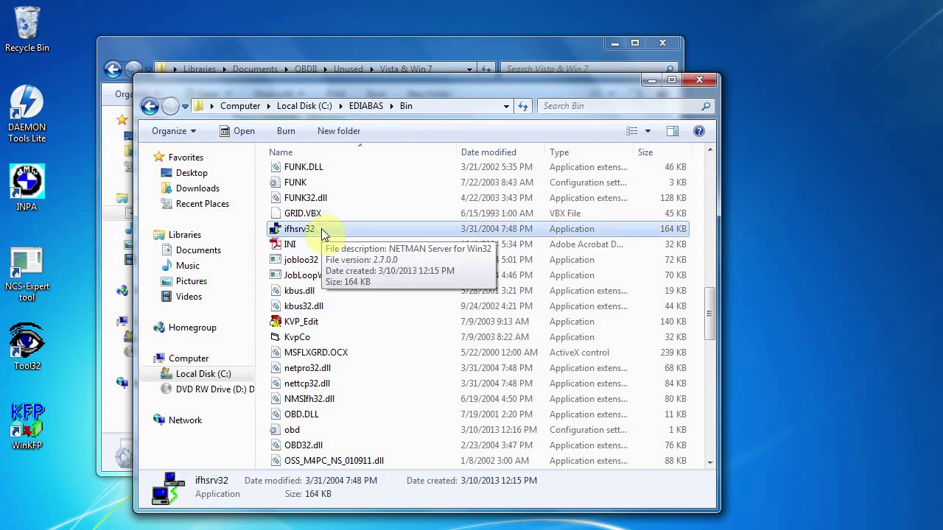
right_click(322, 233)
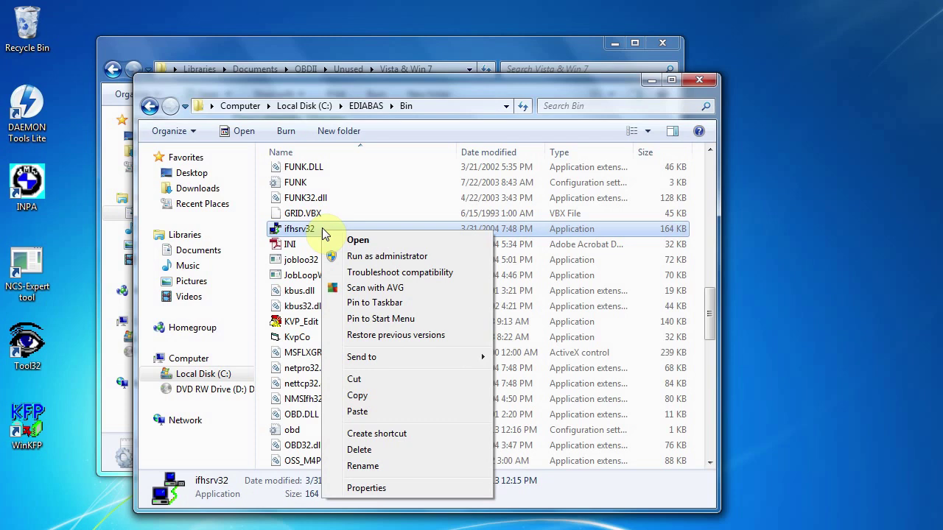
mouse_move(384, 358)
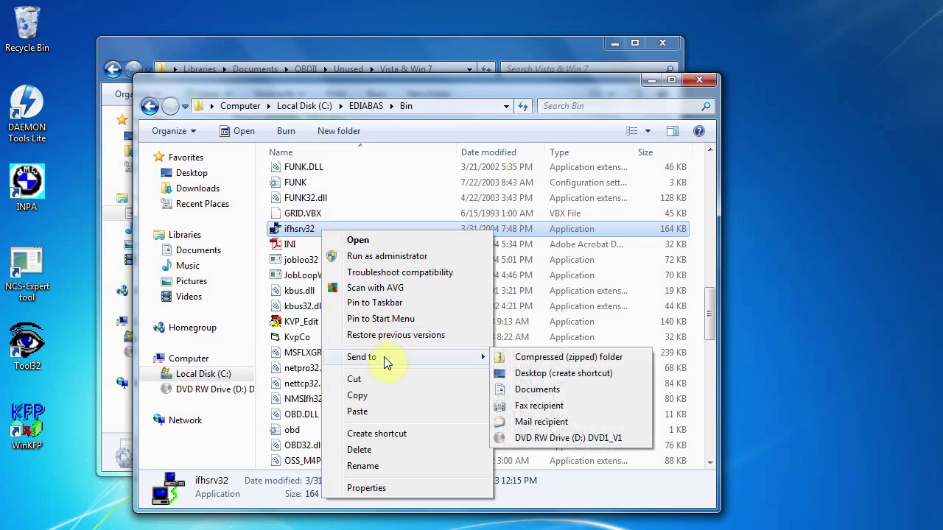
left_click(557, 374)
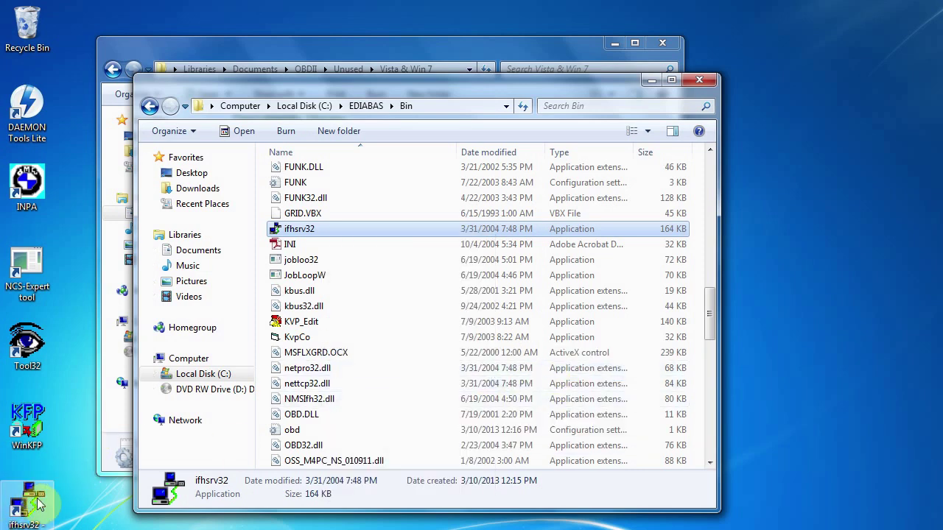
left_click(700, 79)
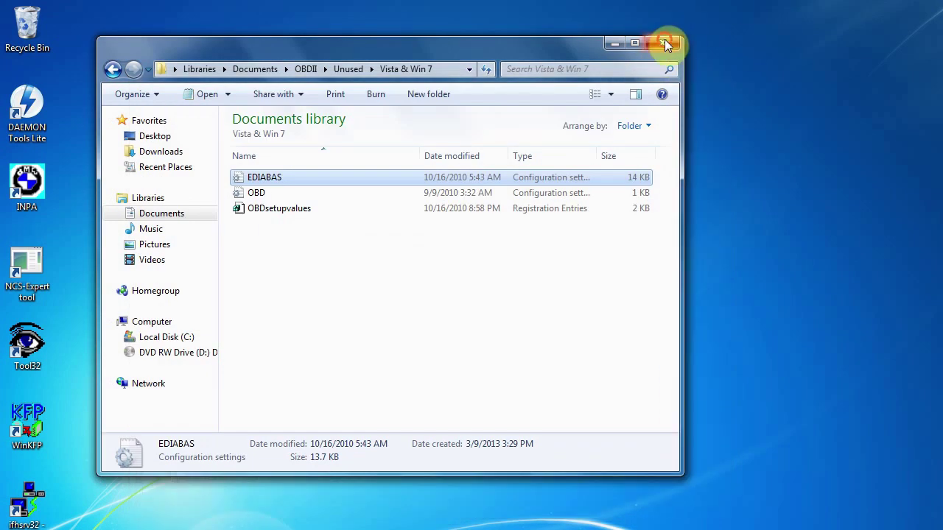
Close the Documents window and move the ifhsrv32 shortcut beside WinKFP.
left_click(664, 40)
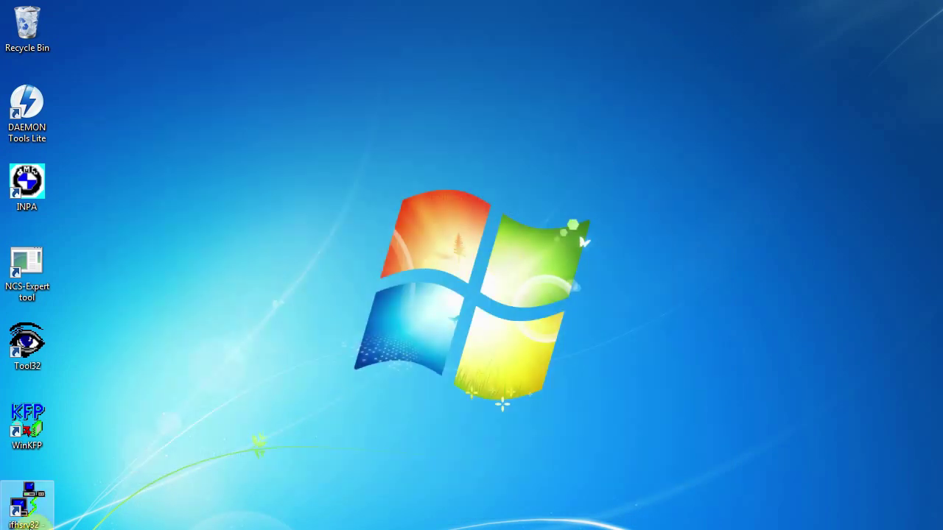
left_click_drag(28, 503, 93, 419)
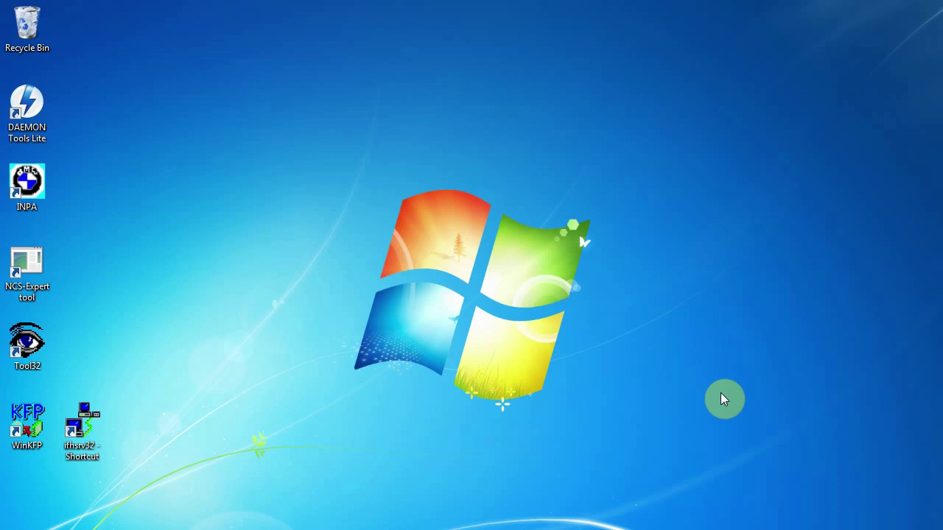
Launch INPA and load the E36 engine script MS 41.0 for M52 from the old models list.
double_click(26, 185)
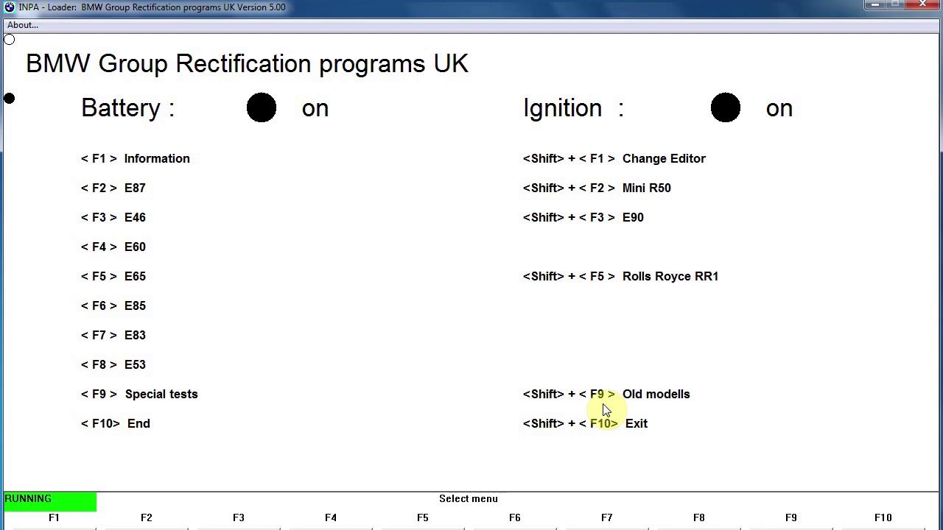
key("shift+F9")
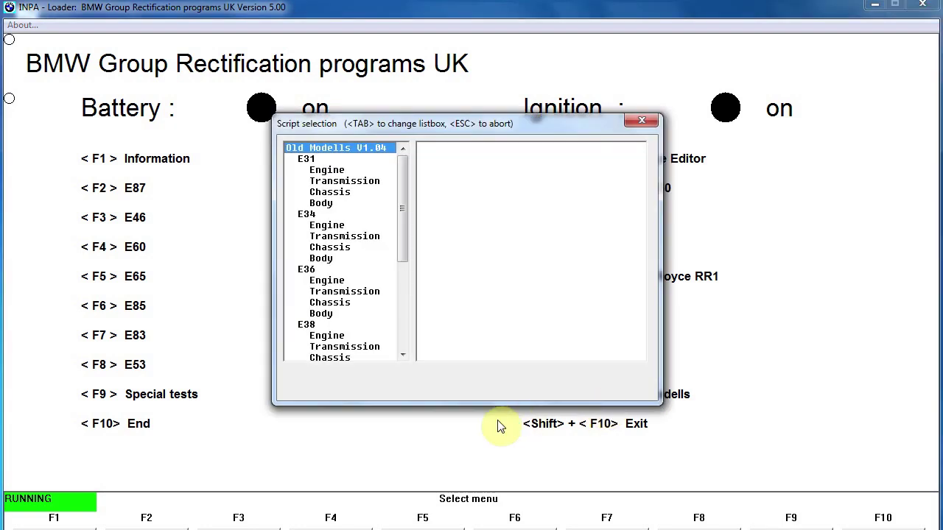
left_click(330, 285)
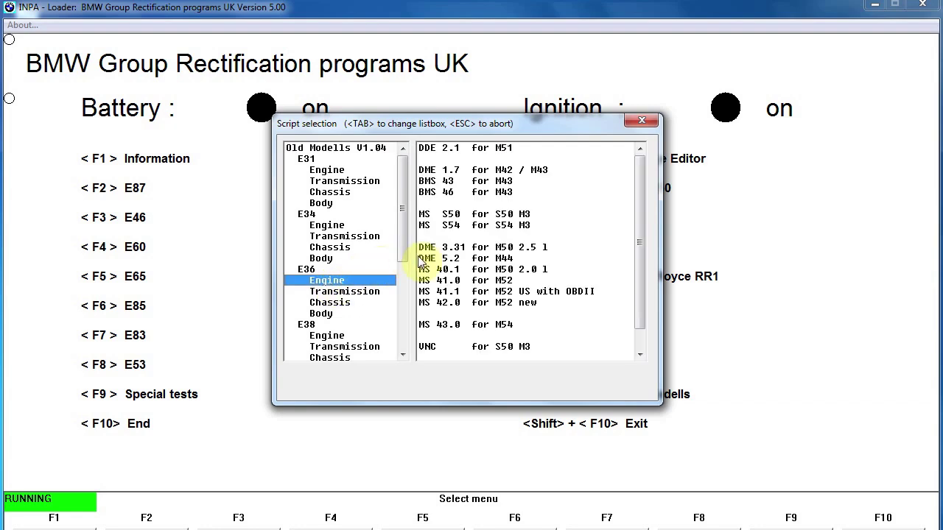
left_click(504, 285)
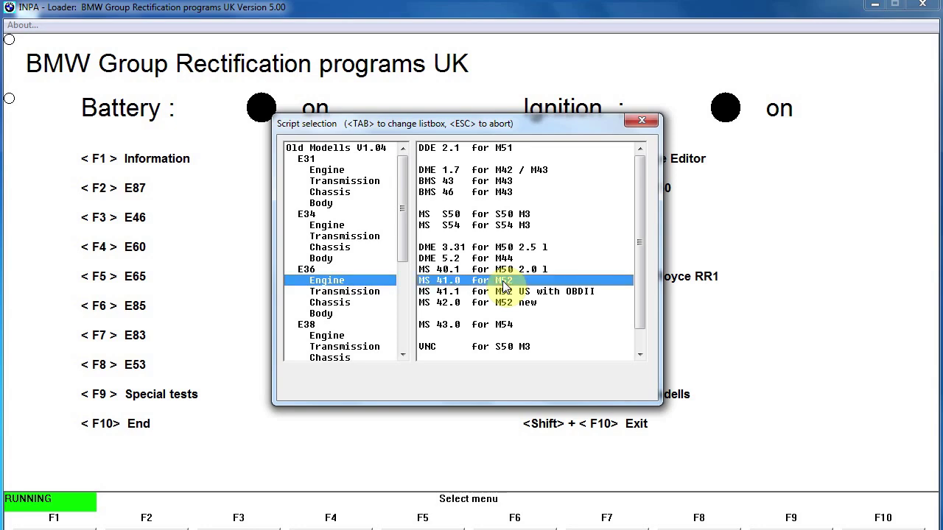
double_click(503, 283)
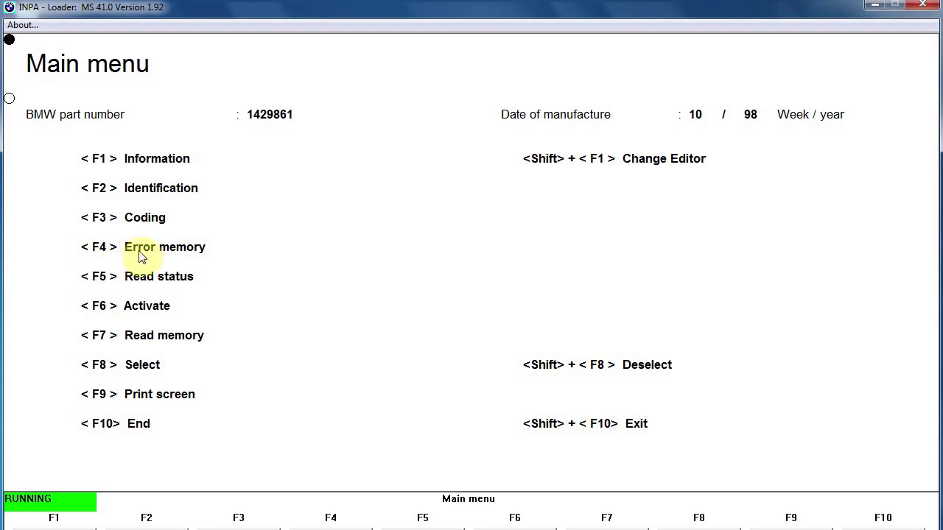
Read the engine error memory, showing fault 83 (engine speed/crankshaft position sensor), then return to Main menu.
key("F4")
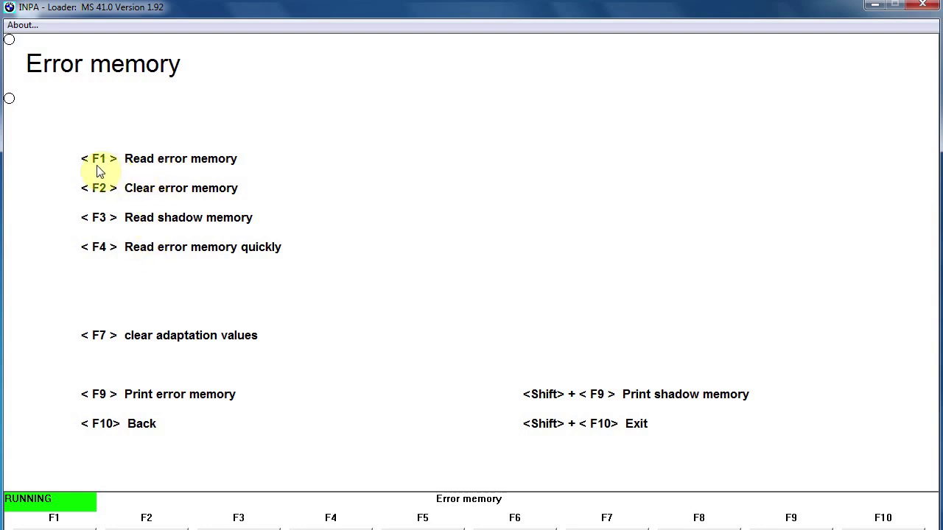
key("F1")
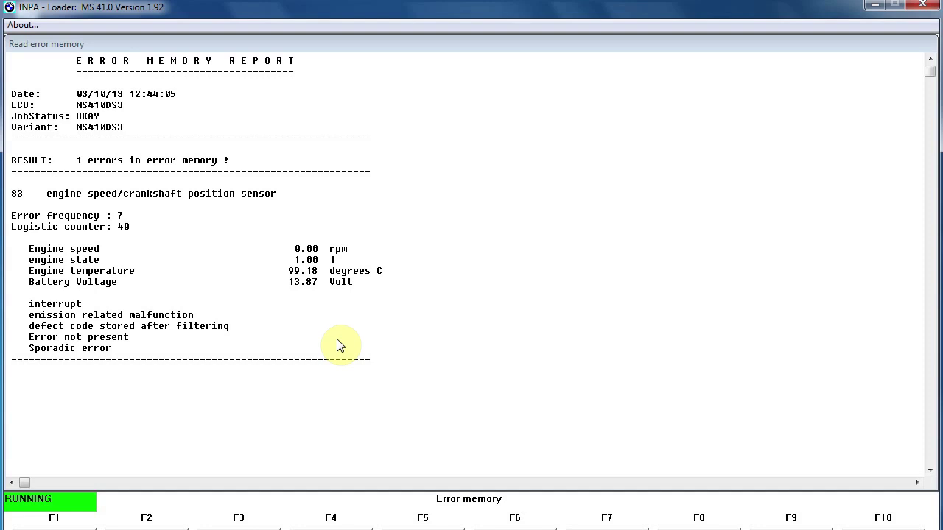
key("F10")
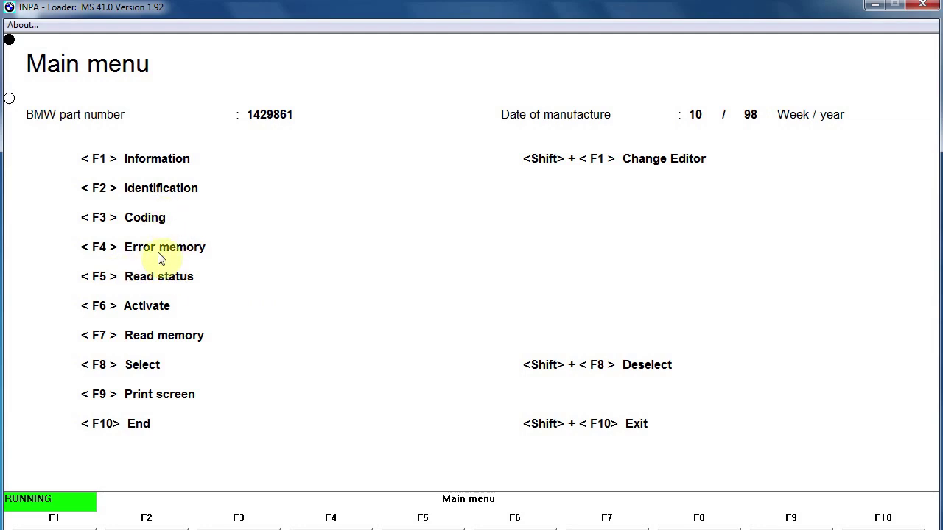
Clear the engine error memory, re-read it to confirm no errors, then return to Main menu.
key("F4")
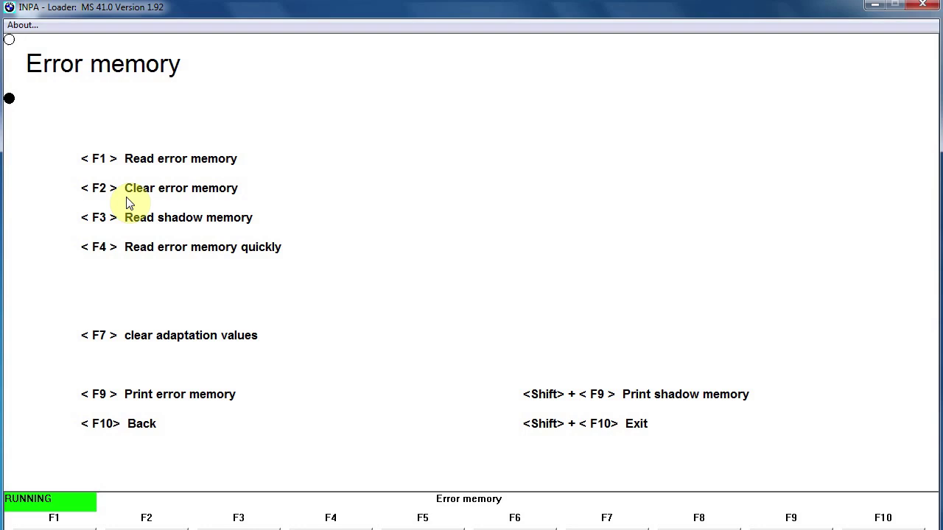
key("F2")
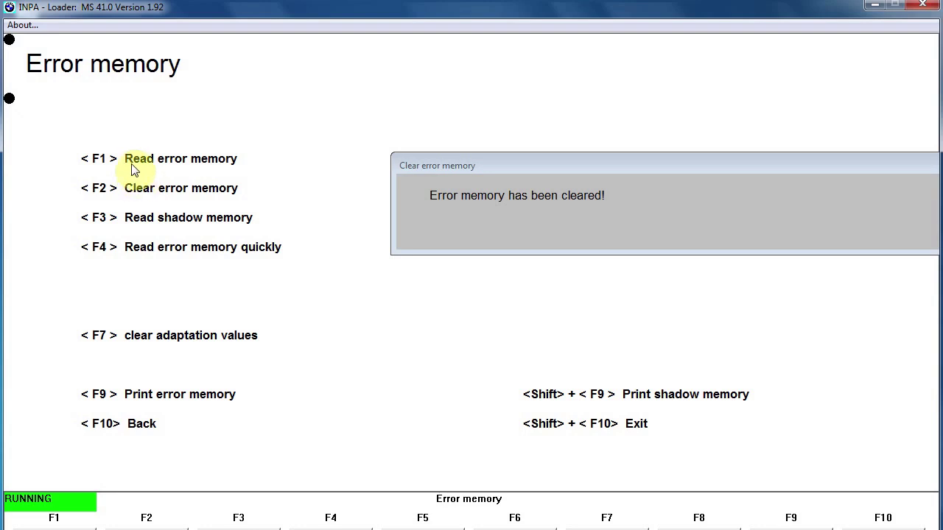
key("F1")
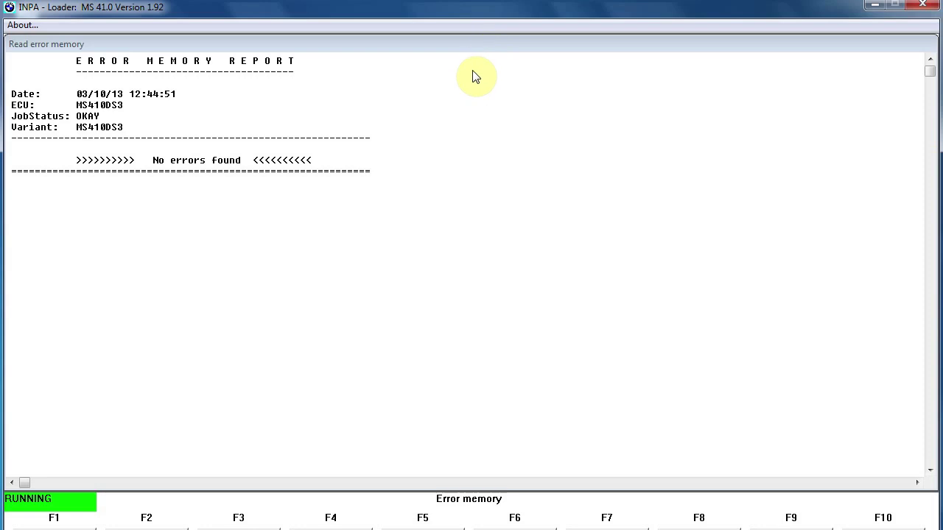
key("F10")
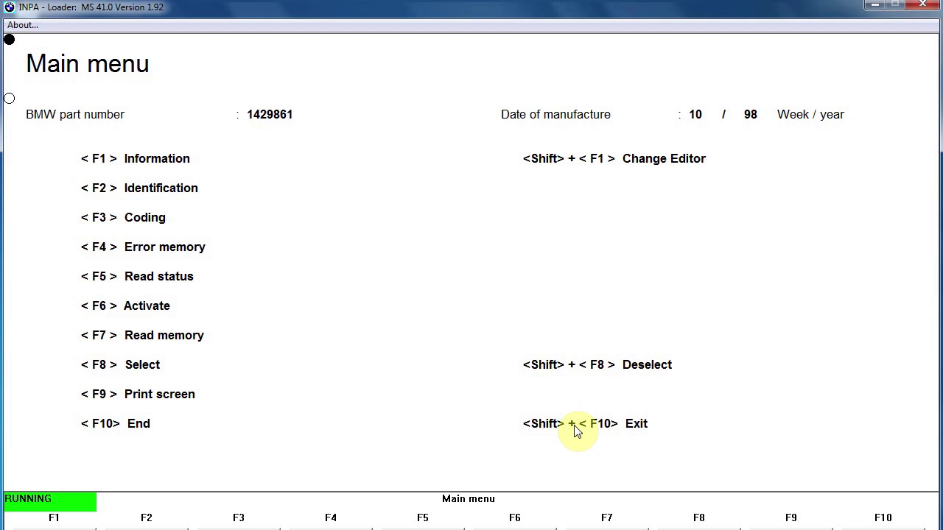
Exit the MS 41.0 script and confirm quitting INPA.
key("shift+F10")
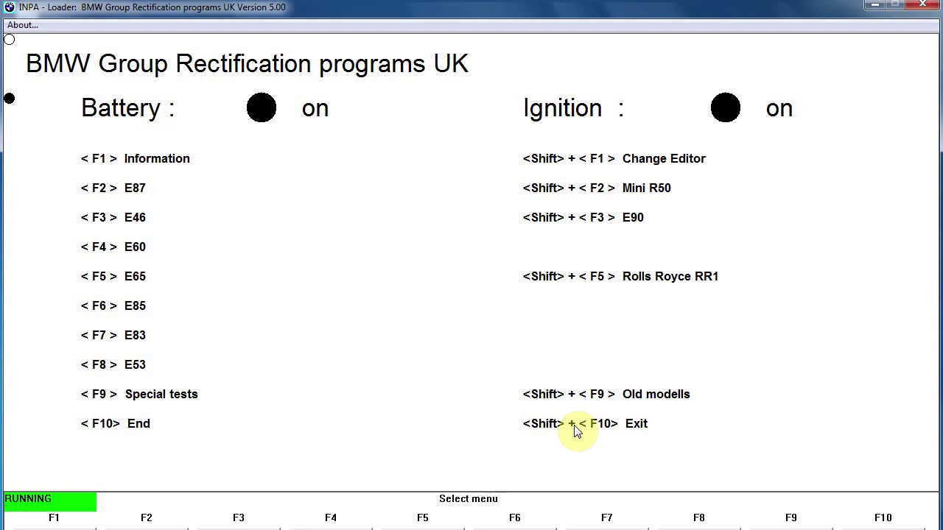
key("shift+F10")
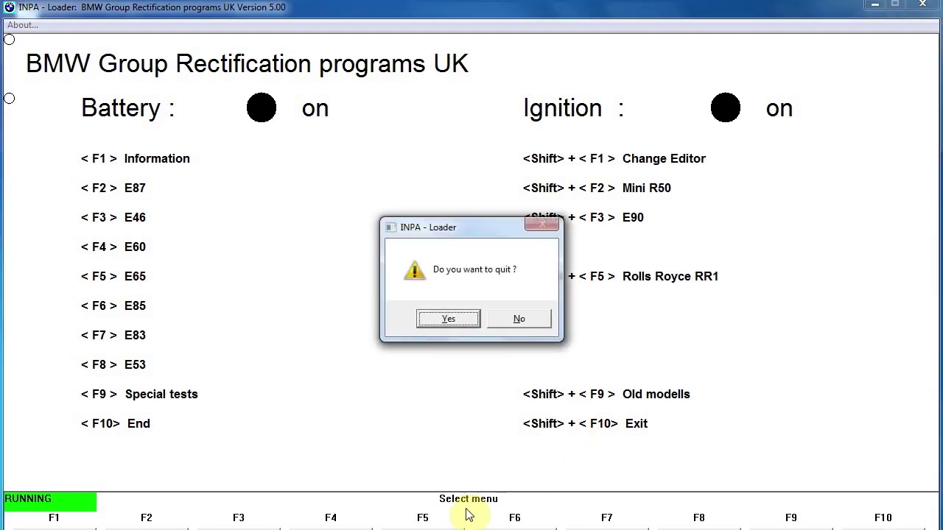
left_click(433, 321)
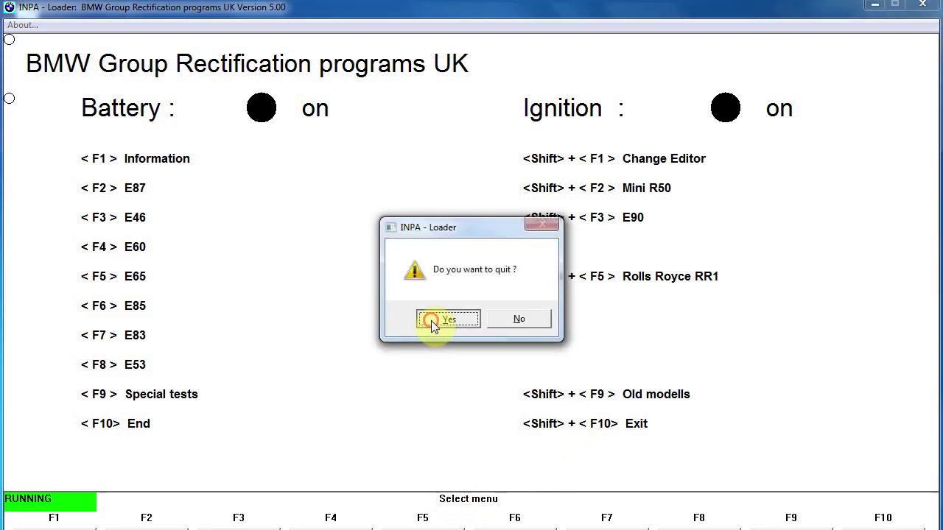